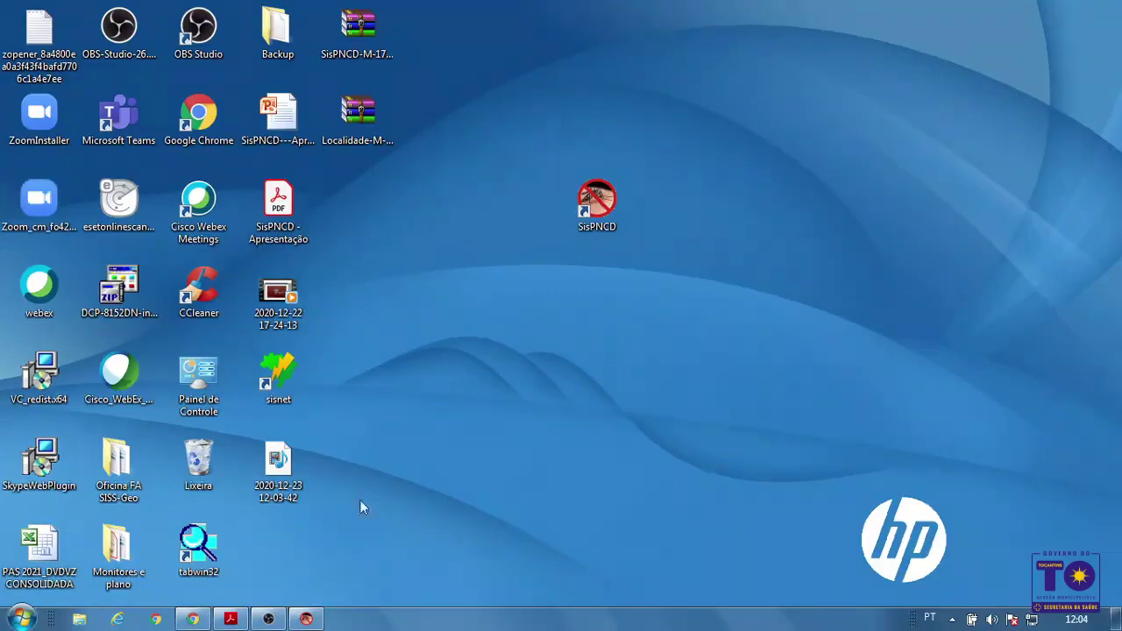
Restore the SisPNCD main window from the taskbar
click(306, 619)
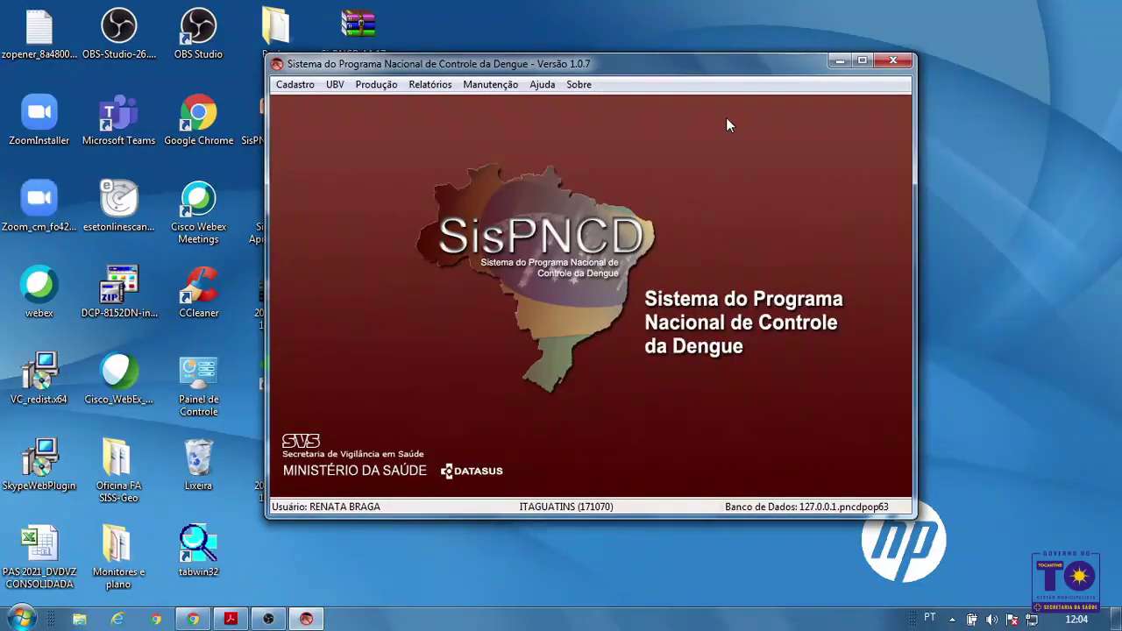
Generate a new SisNET data lot via Manutenção > Gerar lotes para o SisNET and acknowledge success
click(505, 87)
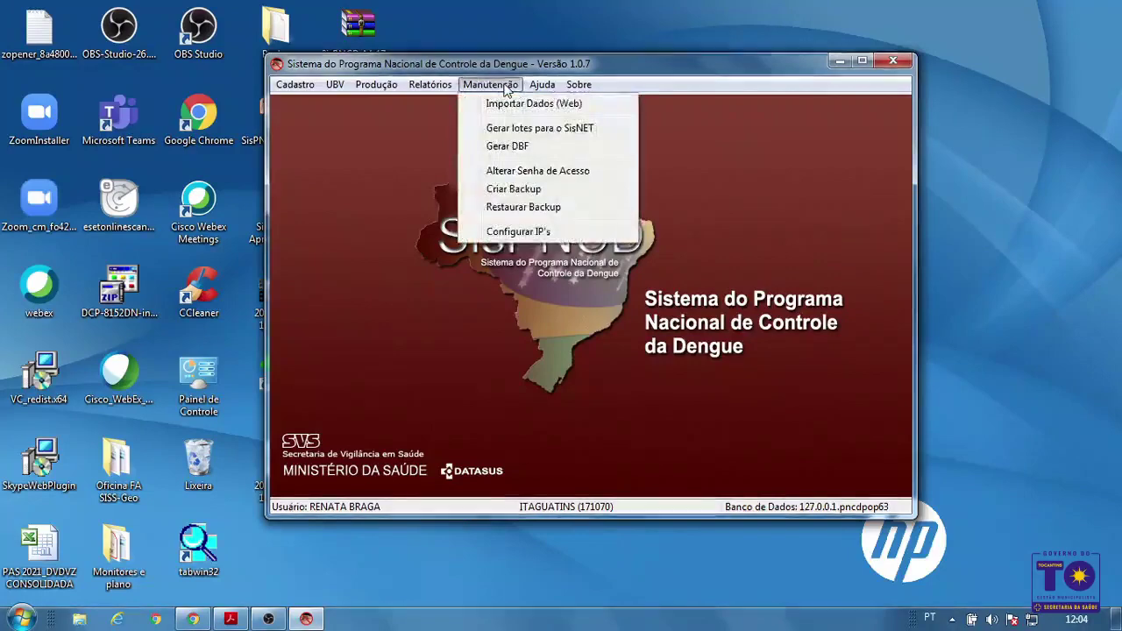
click(514, 130)
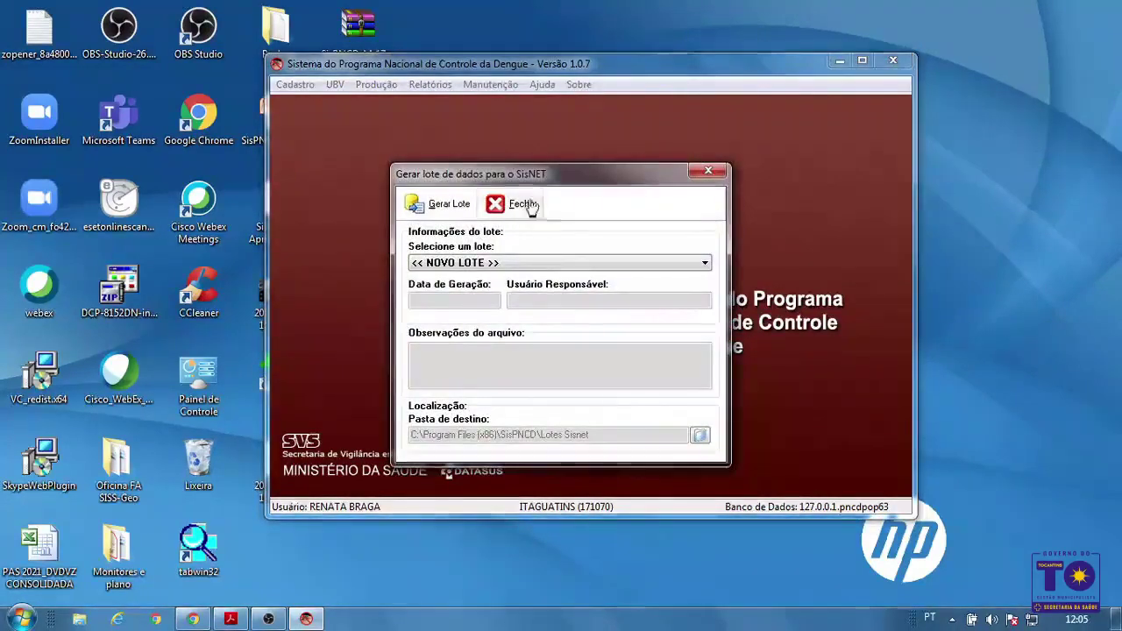
click(445, 208)
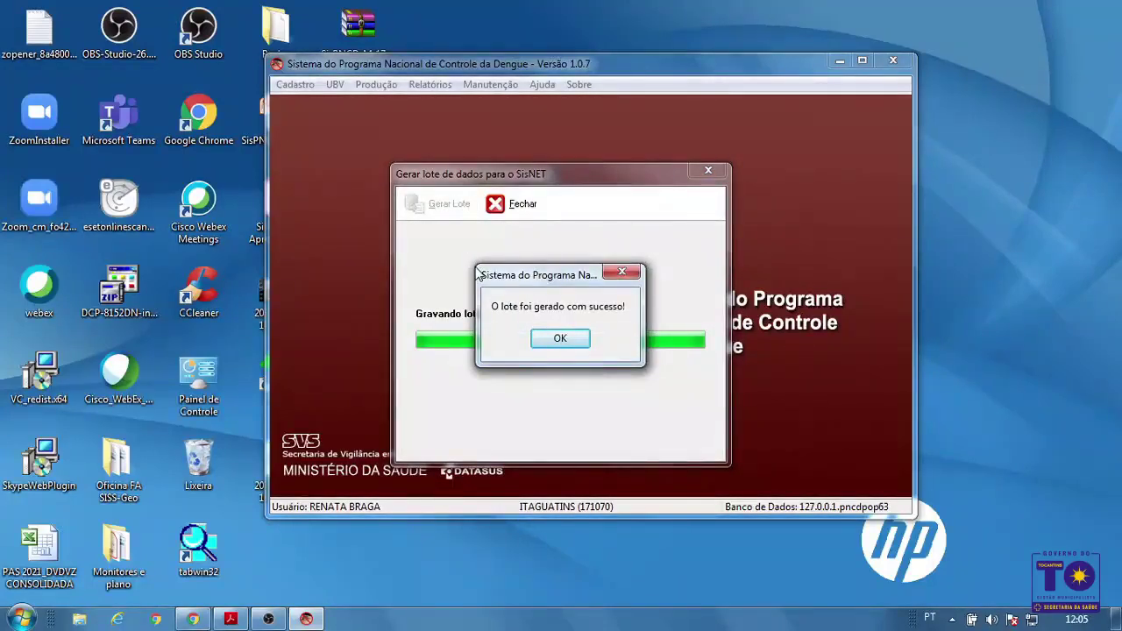
click(569, 337)
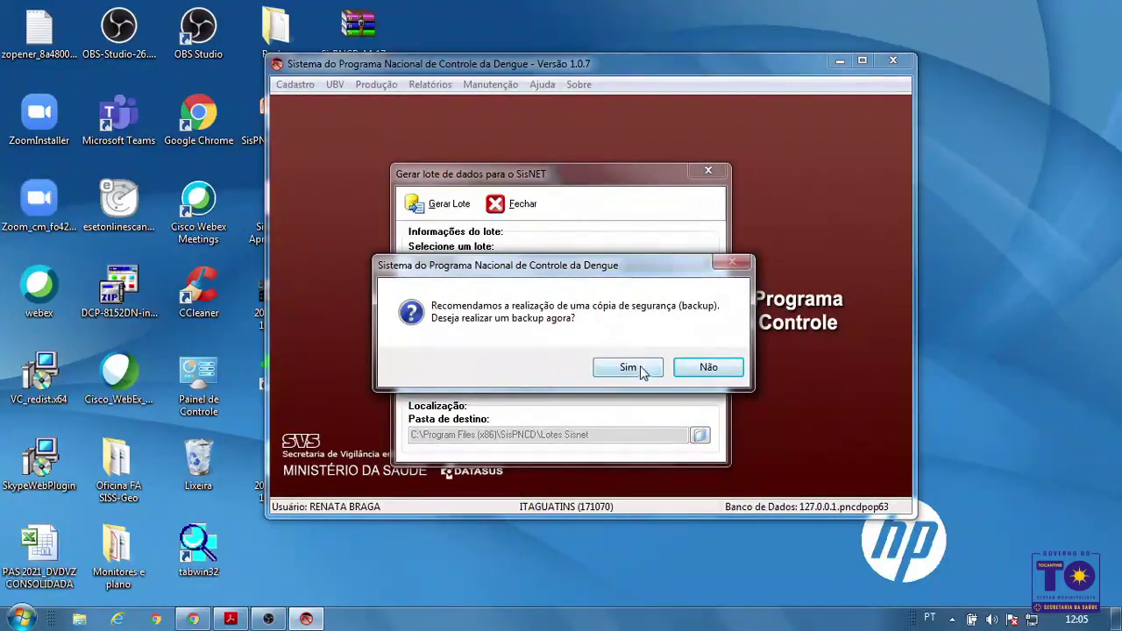
Accept the backup prompt and save the database backup file into the desktop Backup folder
click(642, 367)
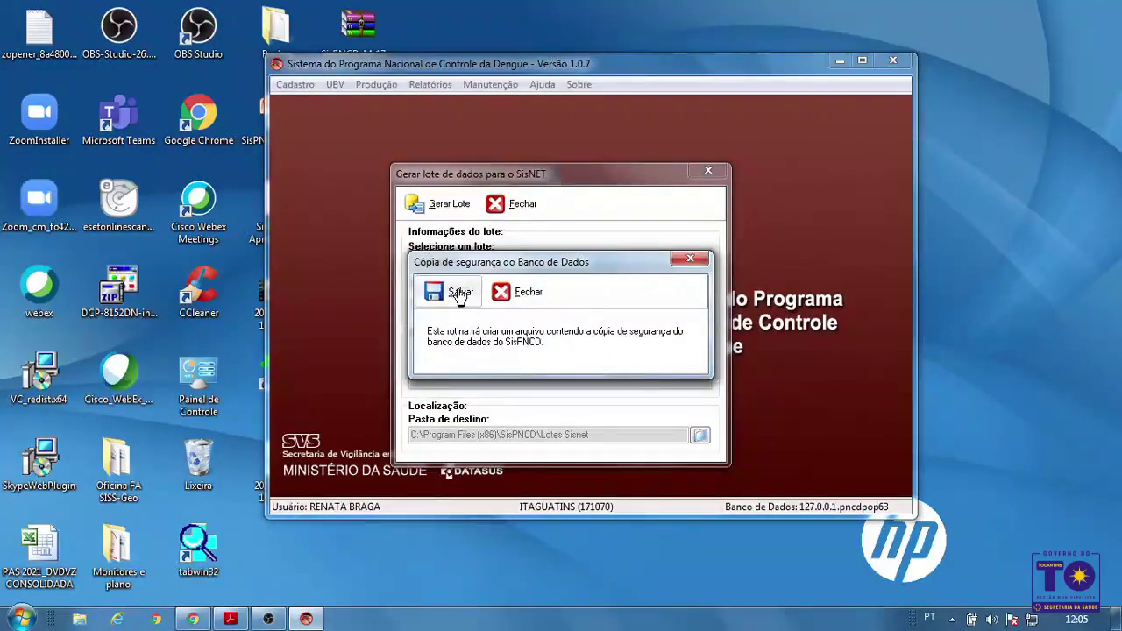
click(461, 294)
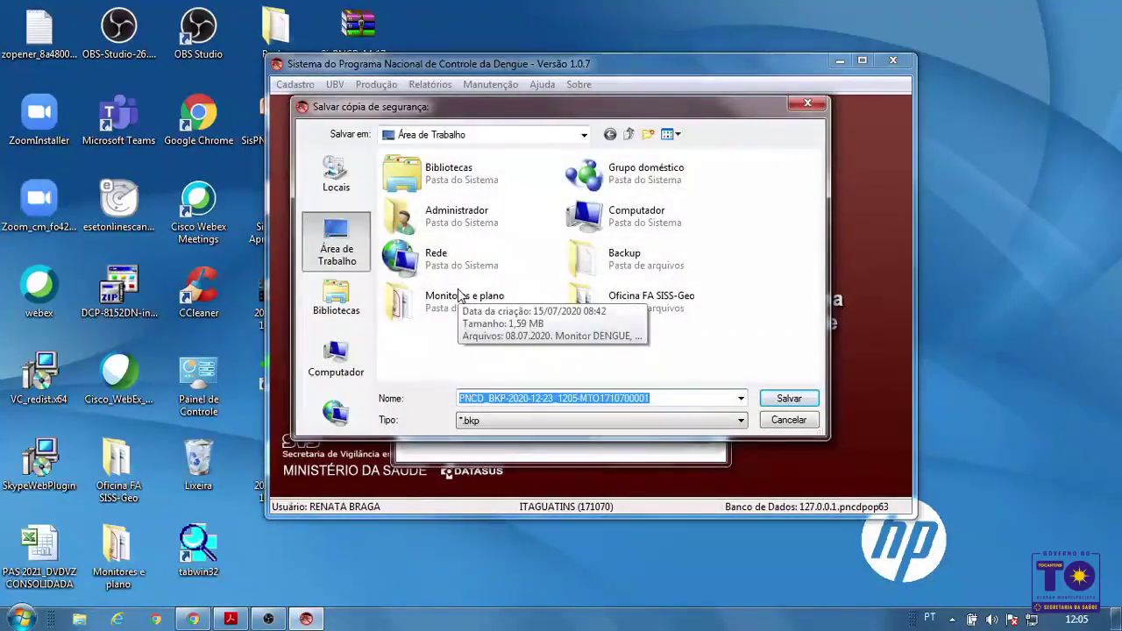
click(637, 270)
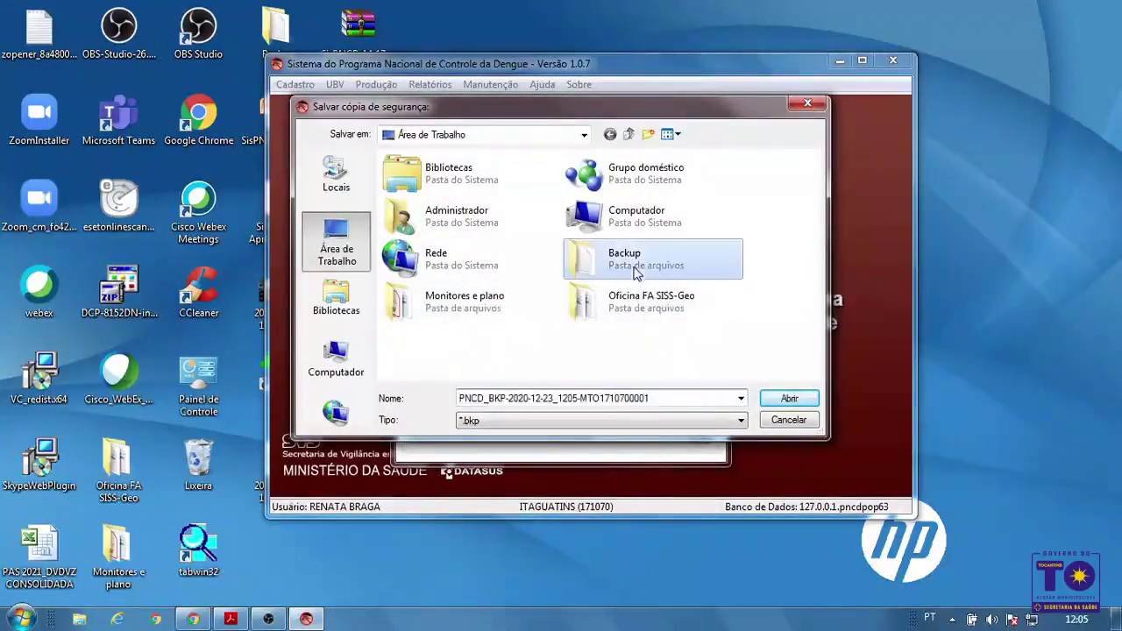
click(787, 399)
click(780, 403)
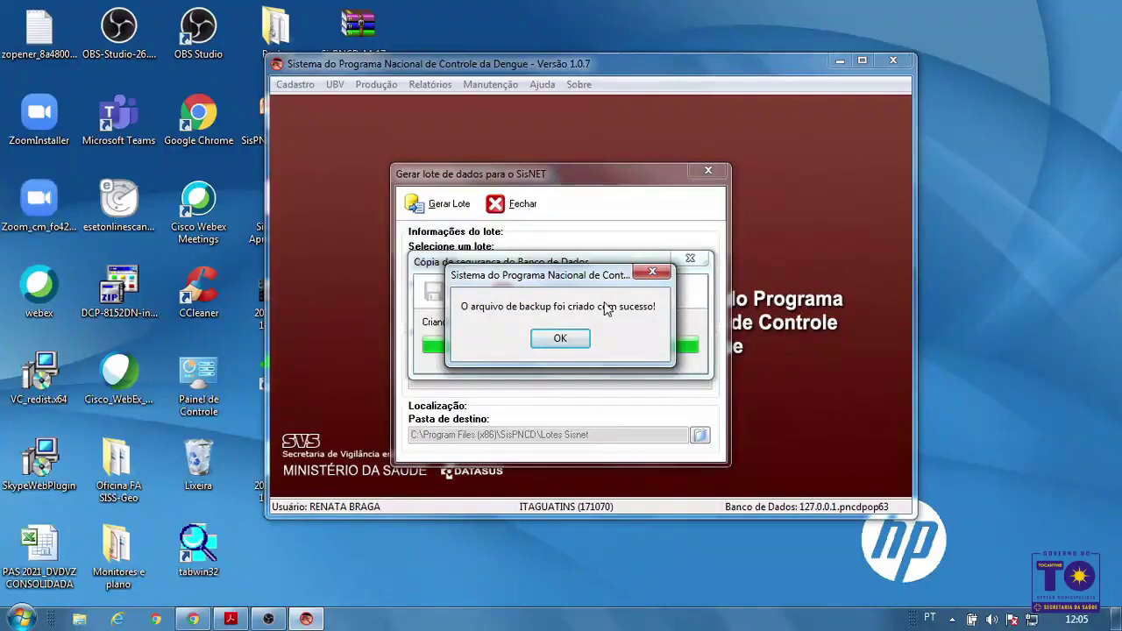
Acknowledge the backup, check lot 20200001's Lotes Sisnet destination folder, and close the Gerar lote dialog
click(579, 342)
click(537, 297)
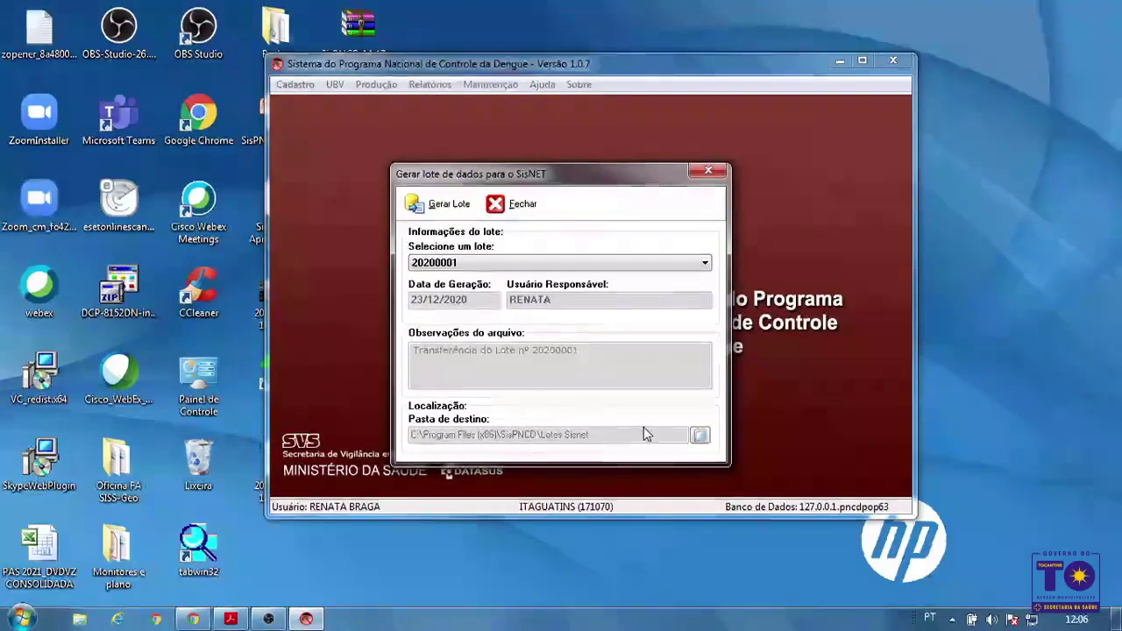
click(699, 435)
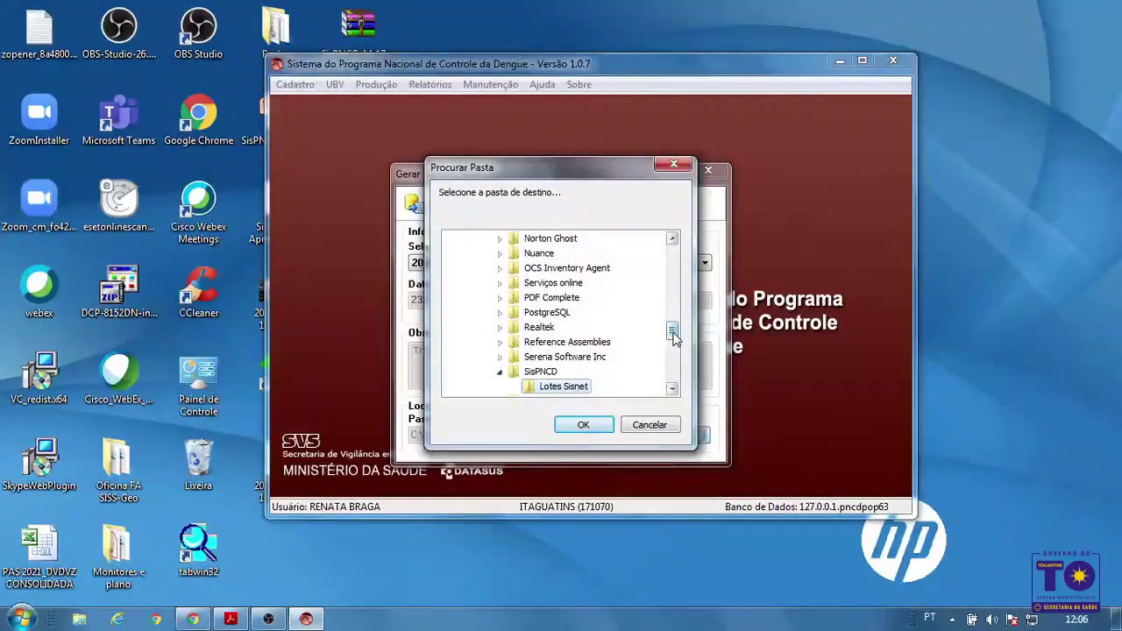
drag(671, 337, 676, 300)
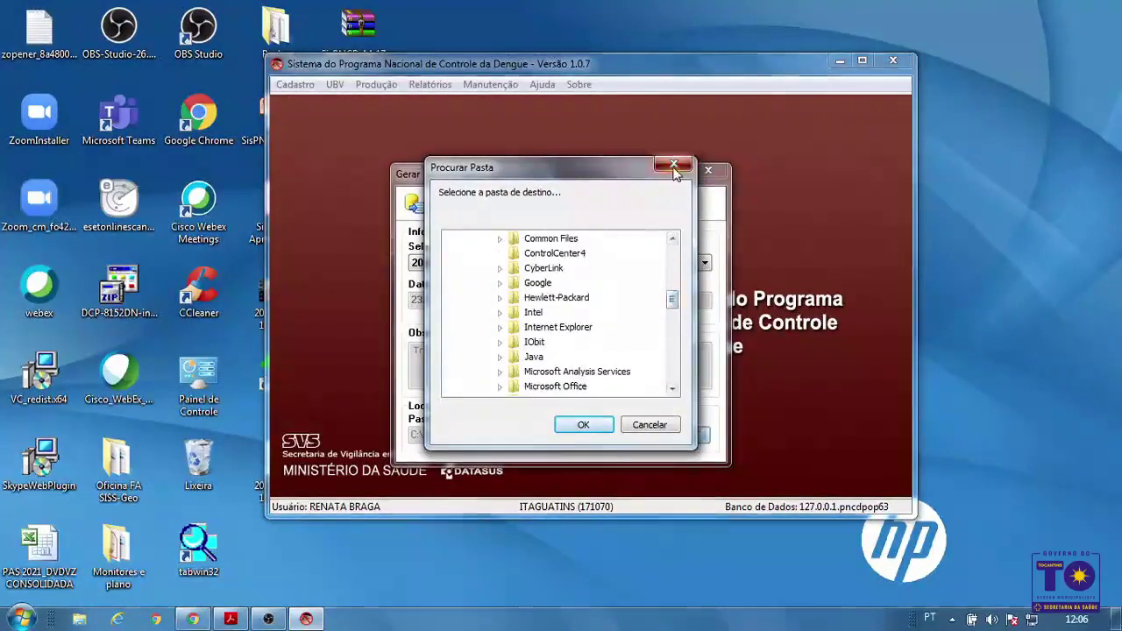
click(674, 163)
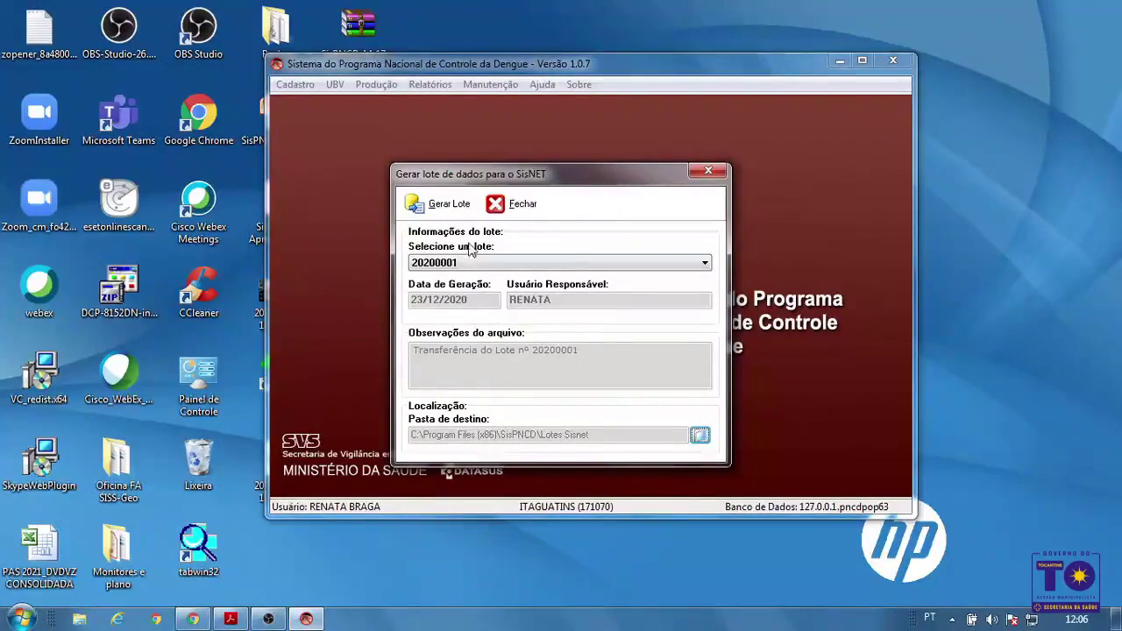
drag(587, 174, 592, 245)
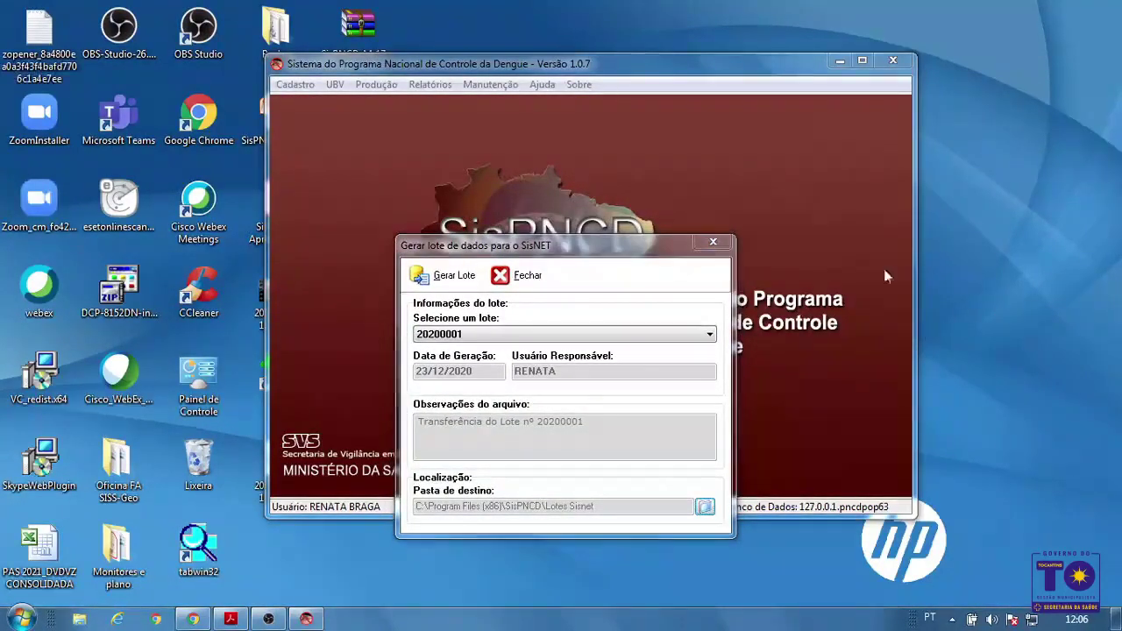
click(713, 241)
Close SisPNCD, place the sisnet shortcut beneath SisPNCD's, and launch Sisnet Client past the Atenção warning
click(892, 61)
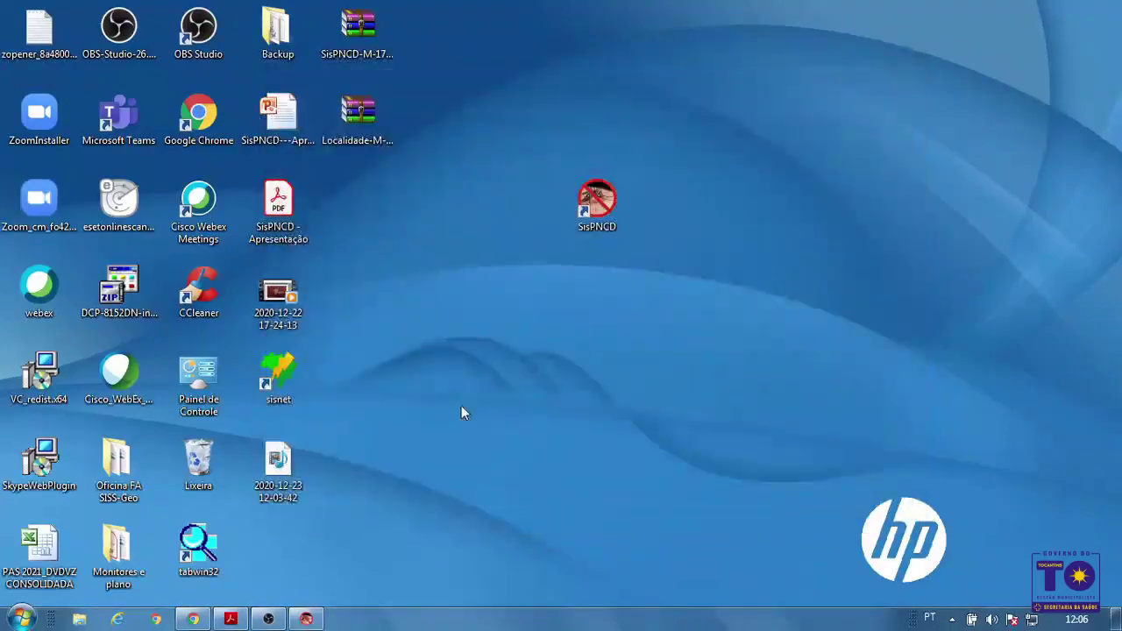
drag(278, 375, 603, 320)
drag(560, 260, 638, 296)
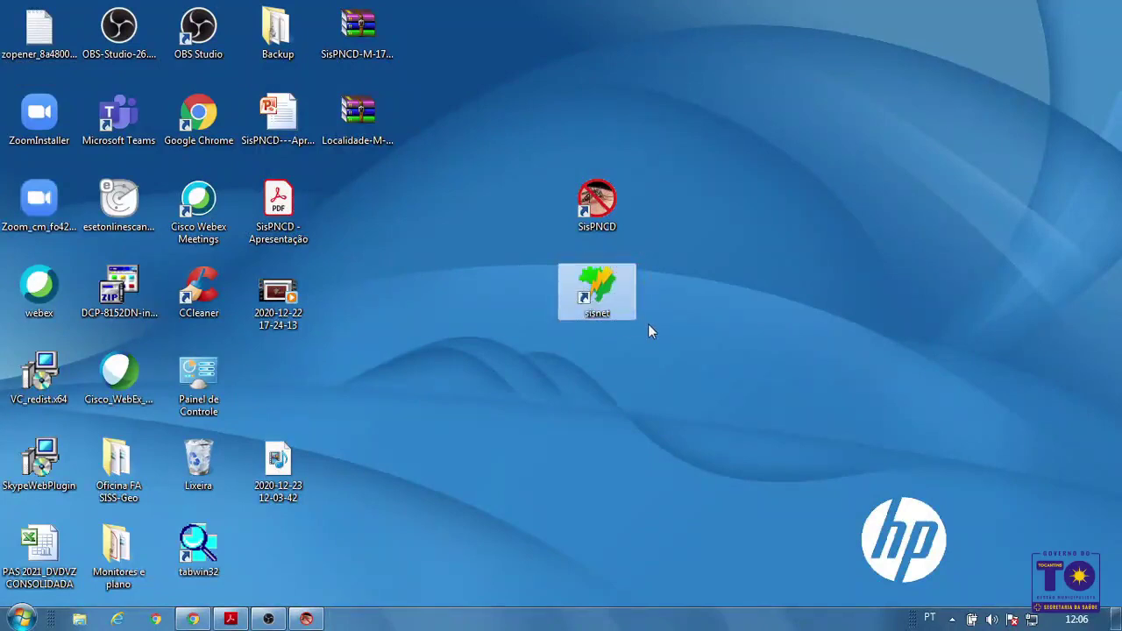
click(699, 305)
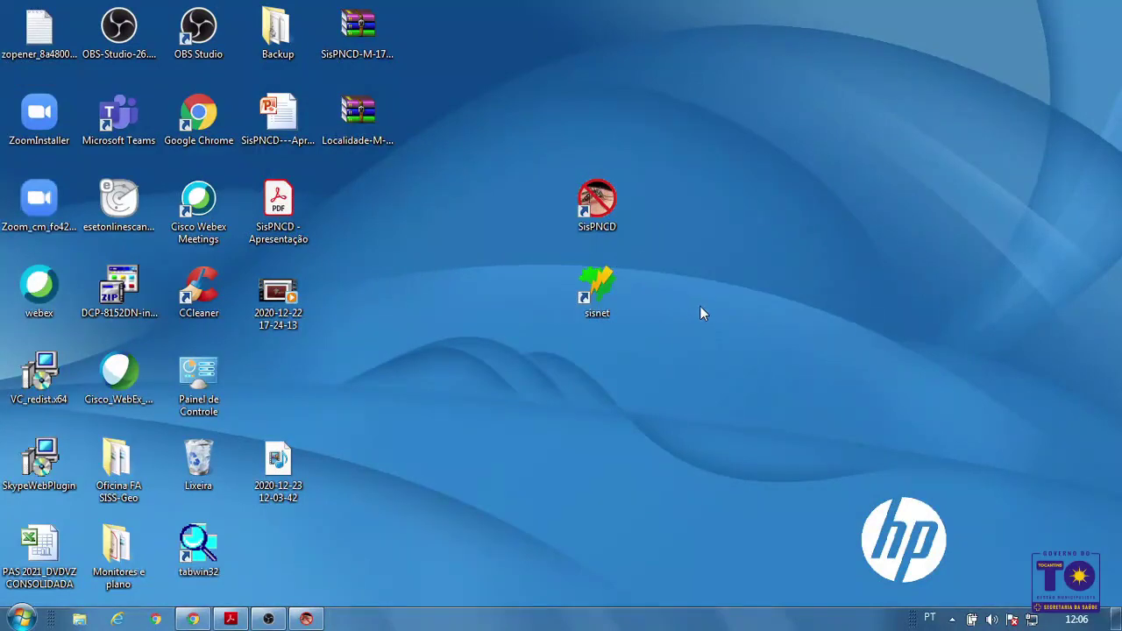
double_click(609, 297)
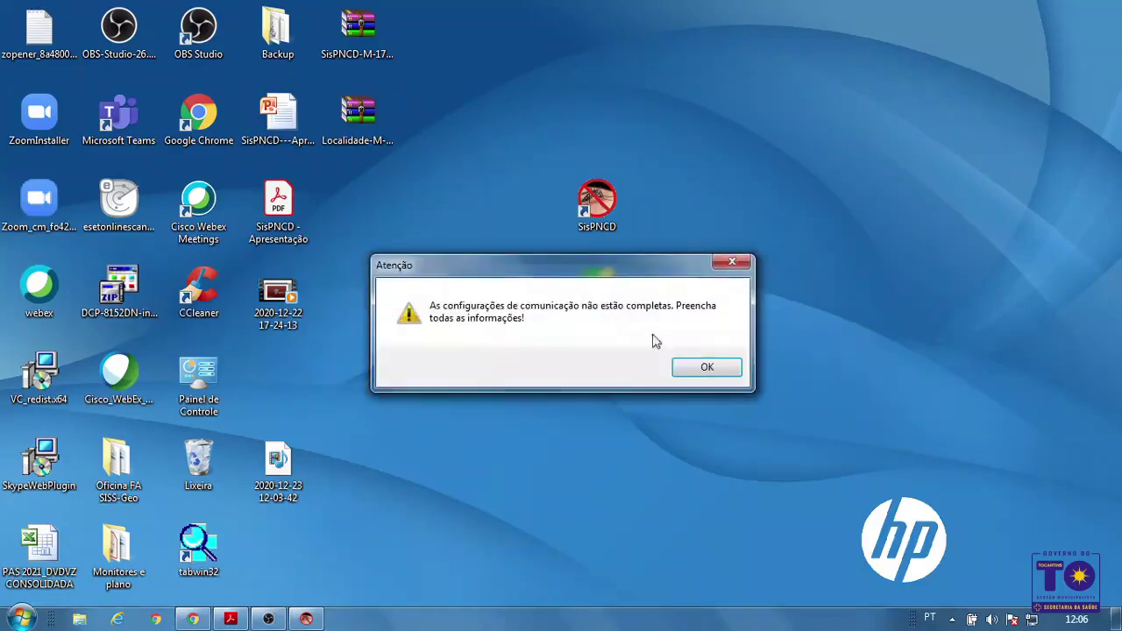
click(706, 368)
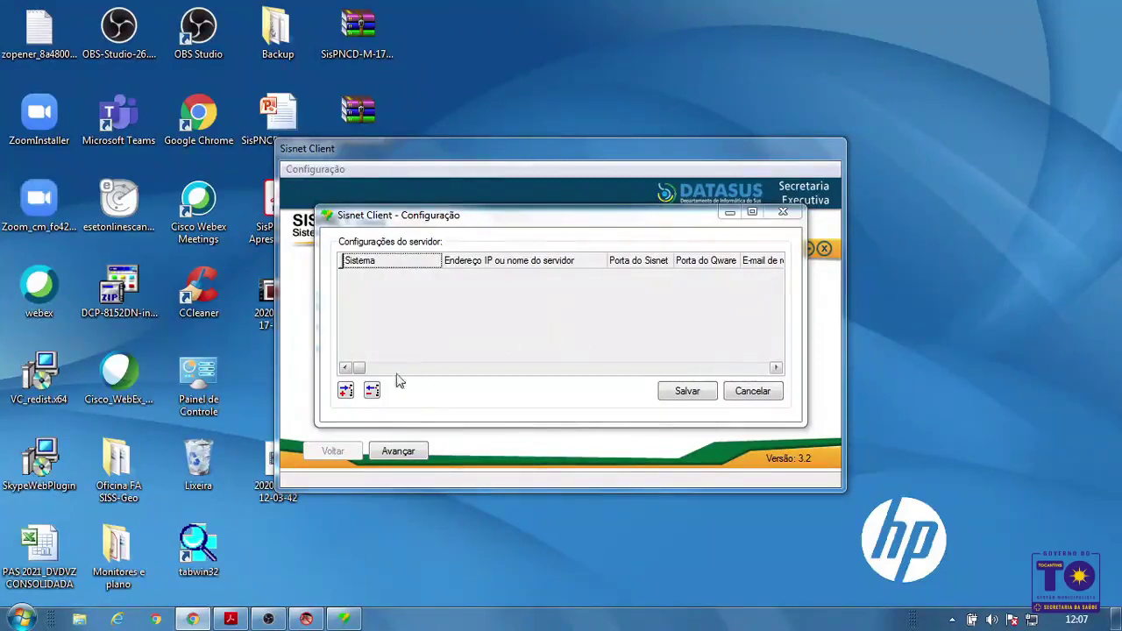
Add a server row with system SISPNCD, the server address, and Sisnet port 12034
click(347, 392)
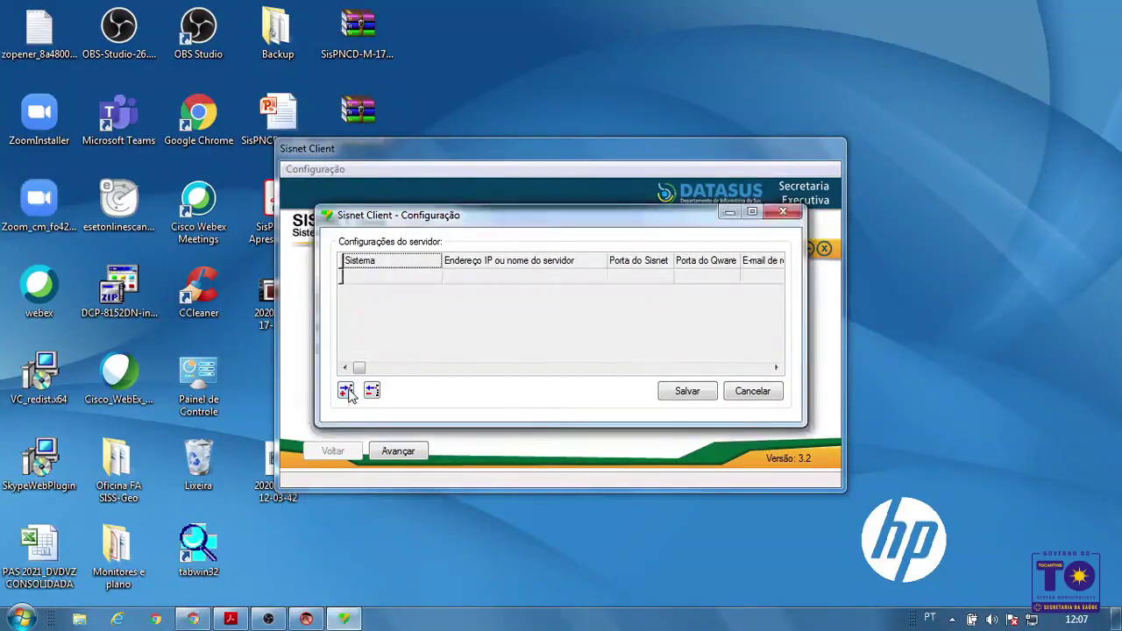
click(395, 277)
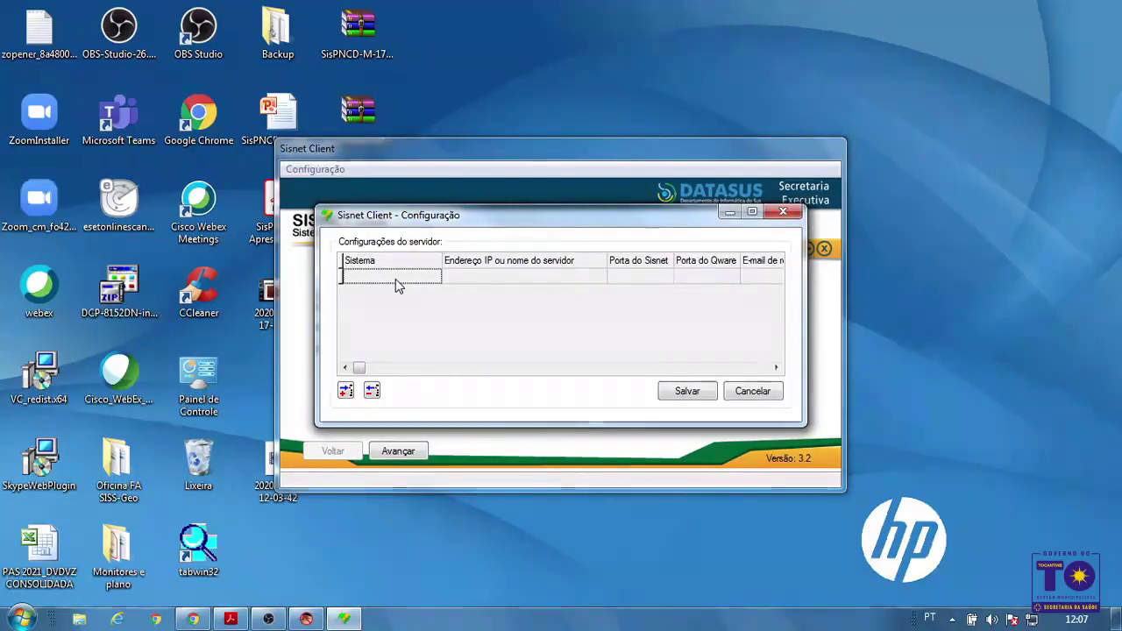
text(SISPNCD)
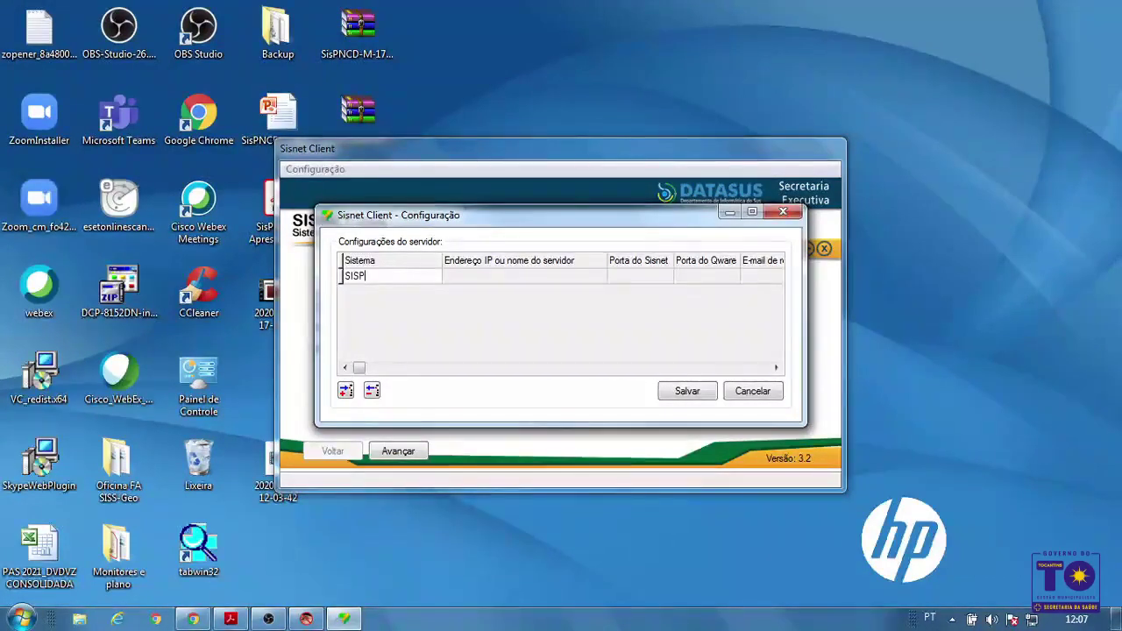
click(526, 276)
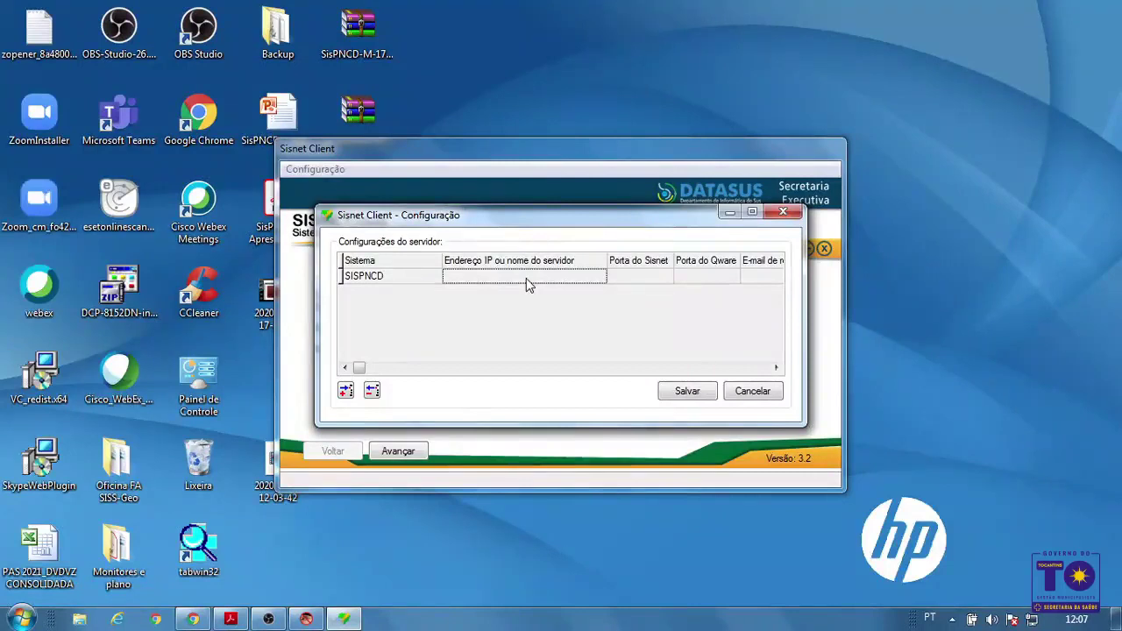
text(189.28.128.31)
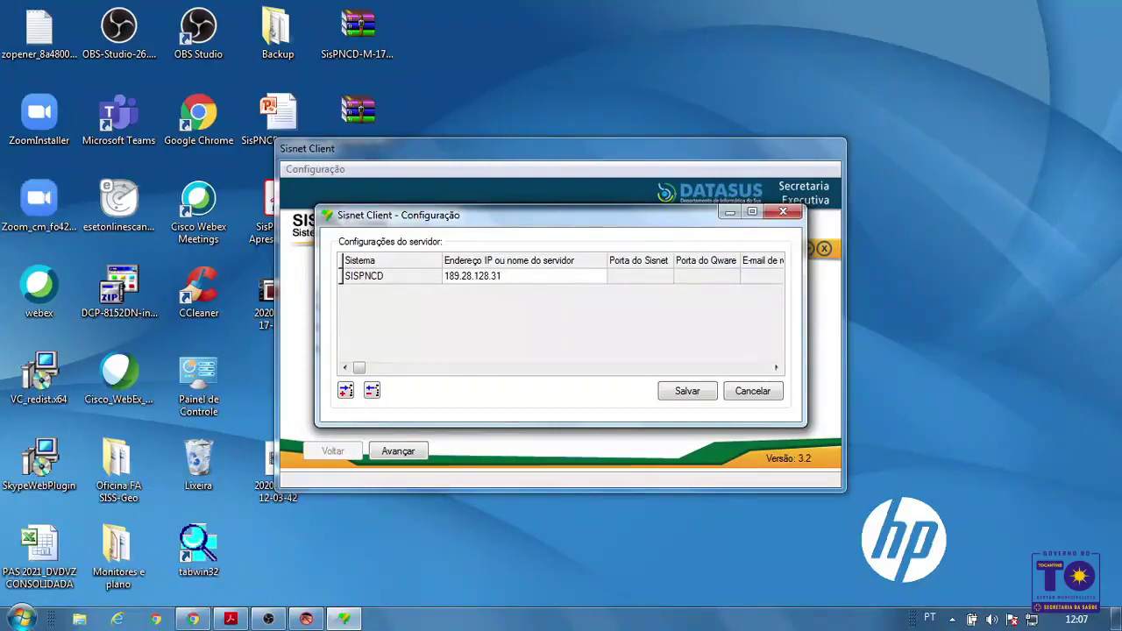
click(619, 277)
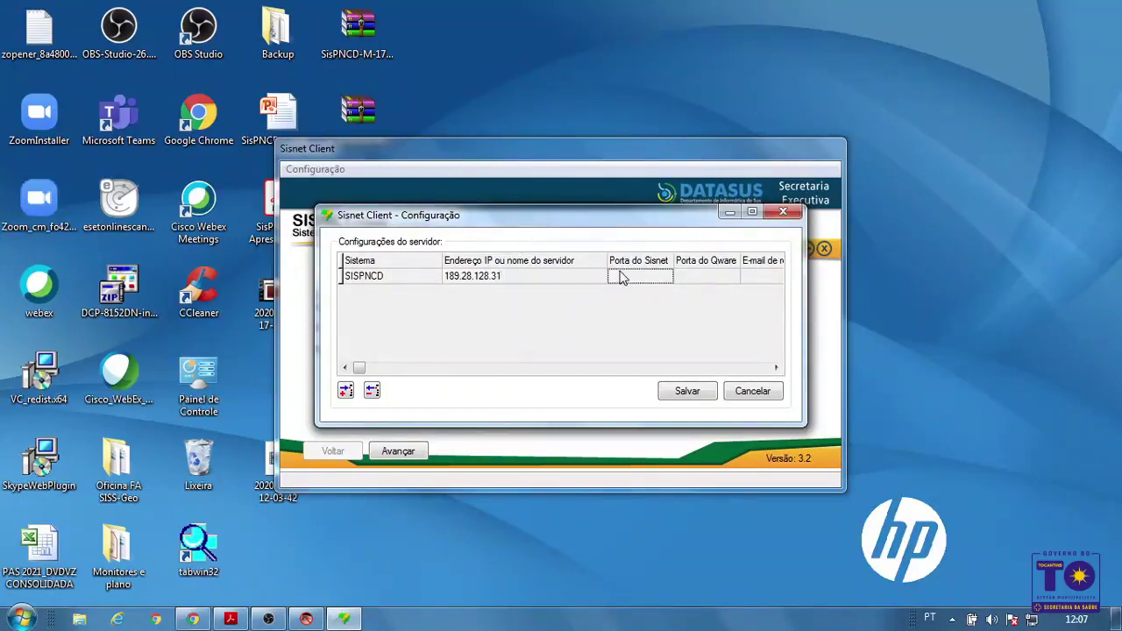
text(1)
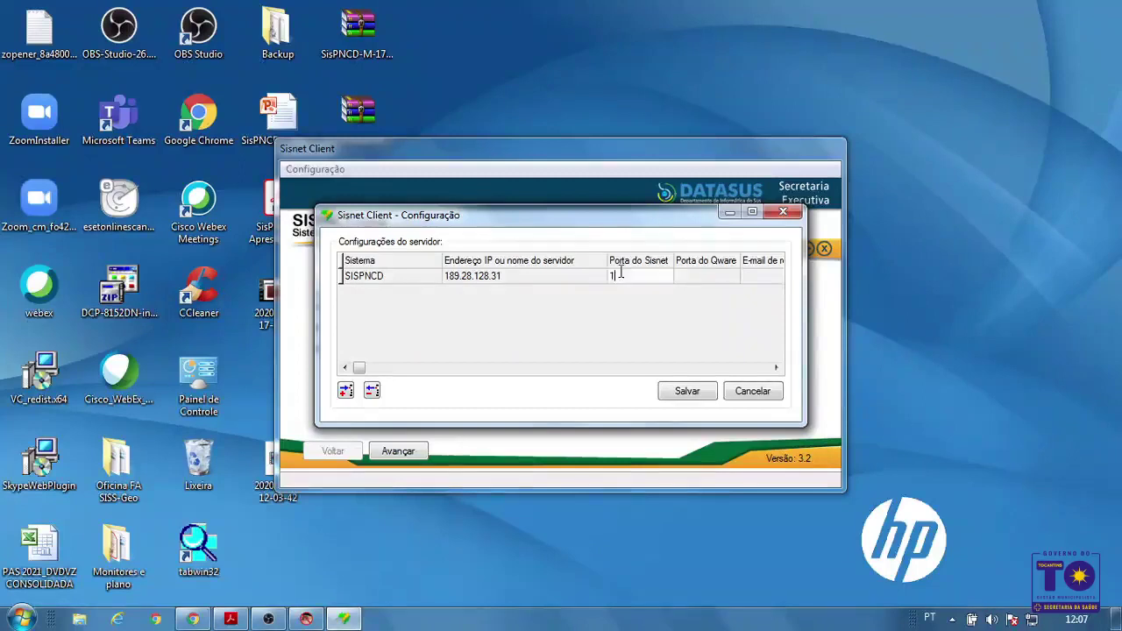
text(2034)
Set the Qware port to 8989, enter the return e-mail address, and save the configuration
click(726, 279)
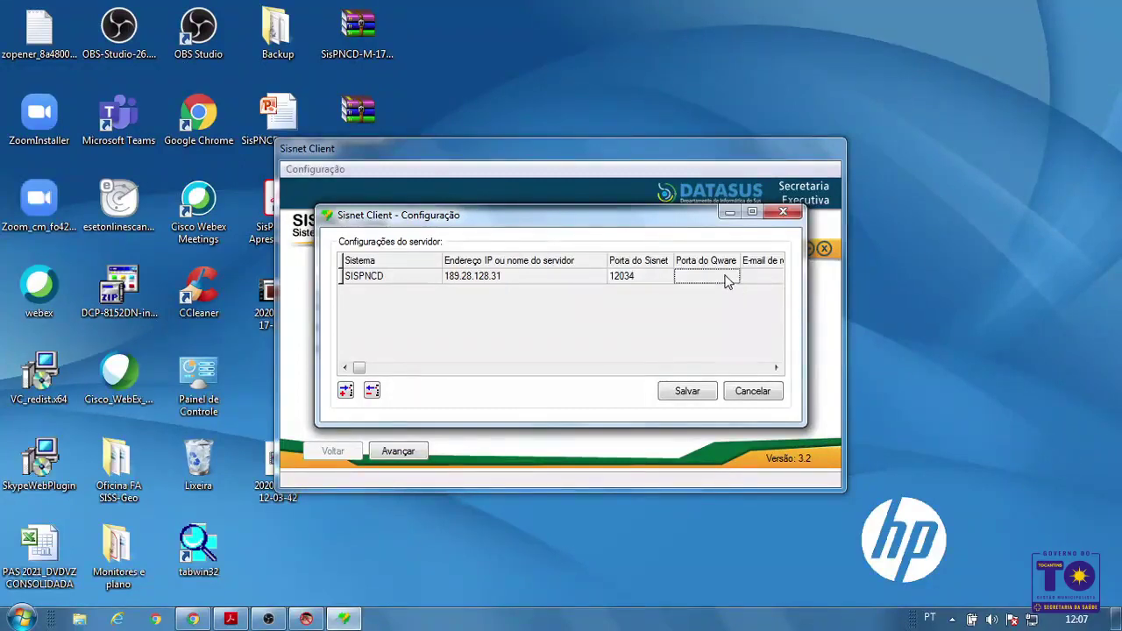
text(8989)
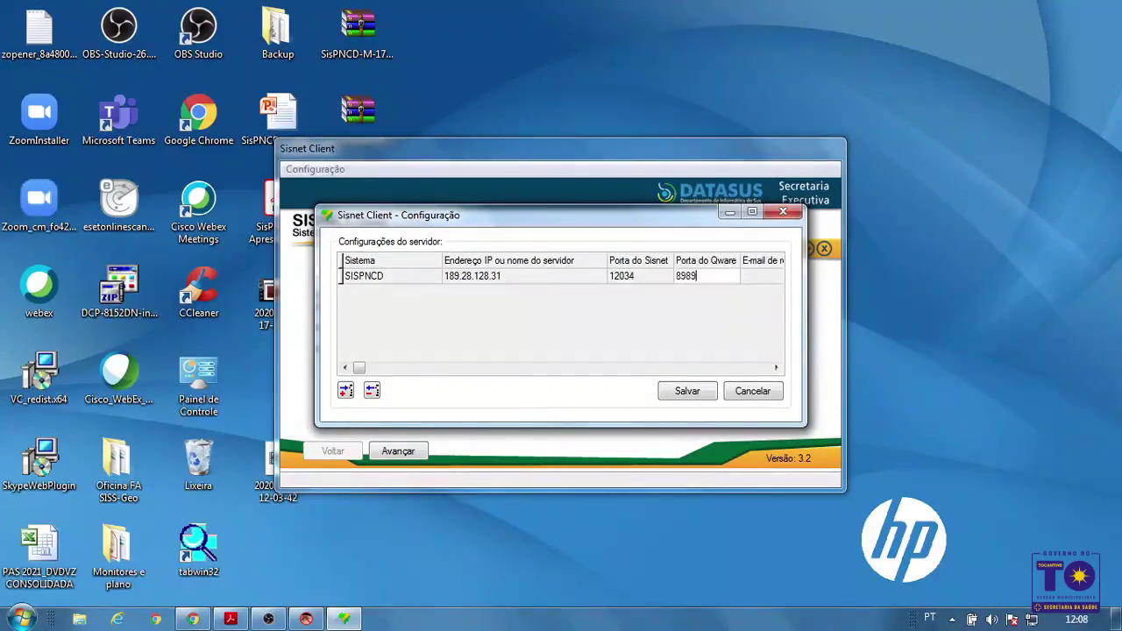
click(762, 277)
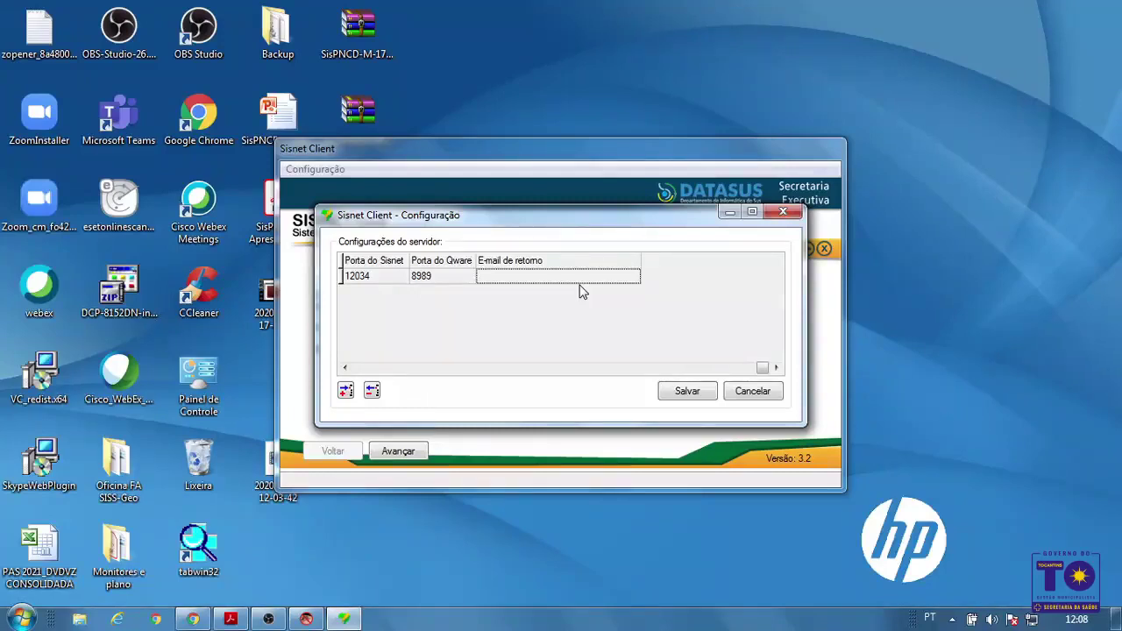
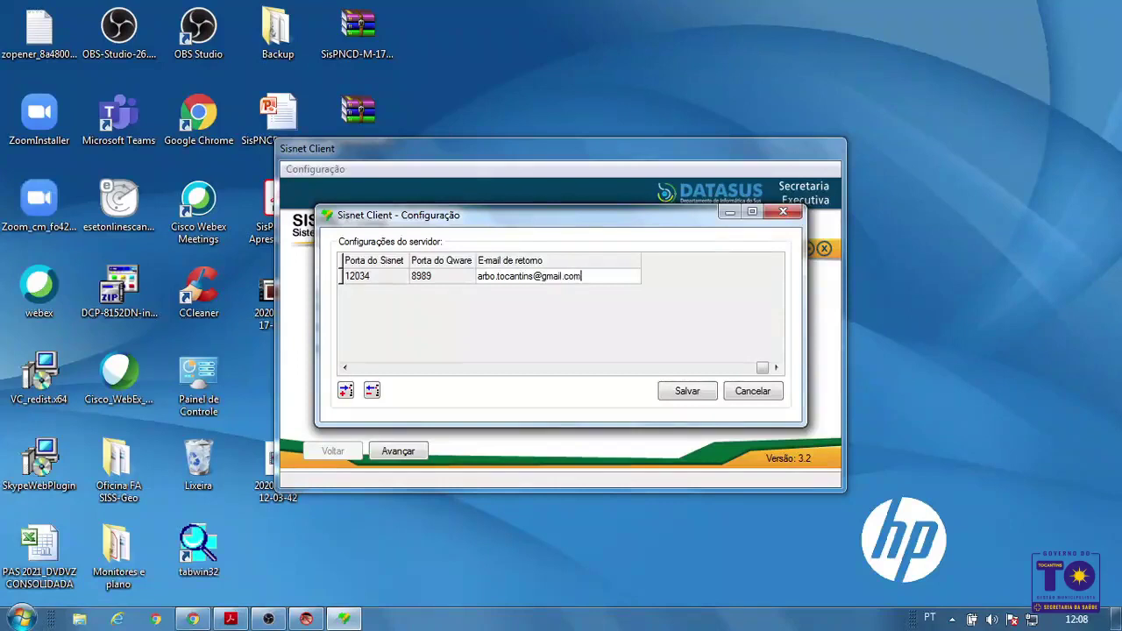
click(697, 396)
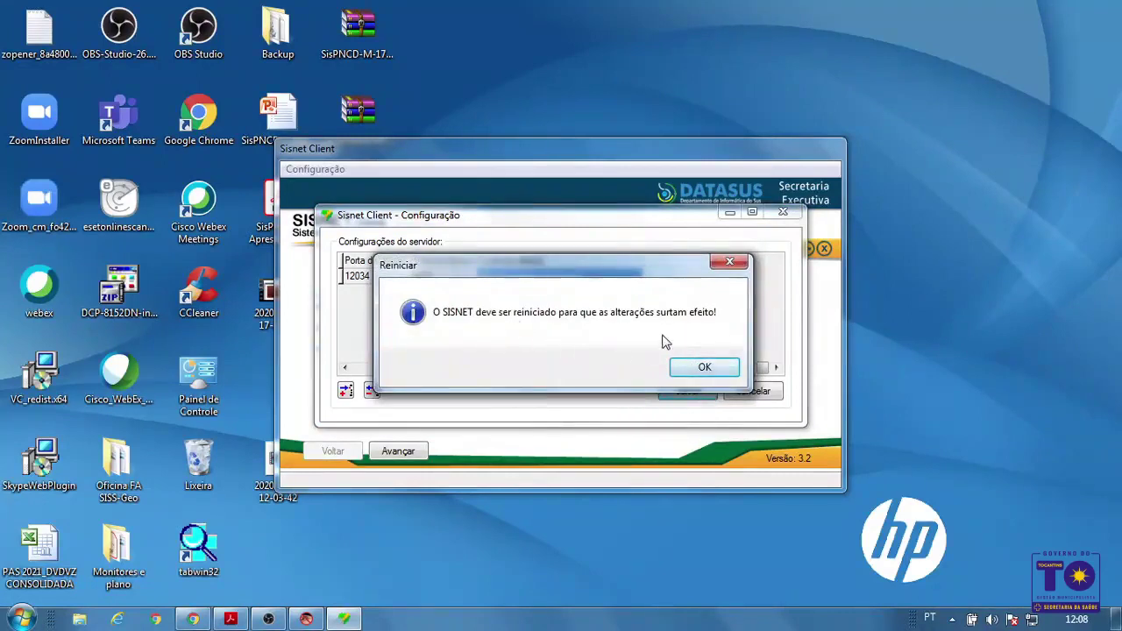
Restart Sisnet Client and confirm the SISPNCD server entry still holds its return e-mail
click(705, 370)
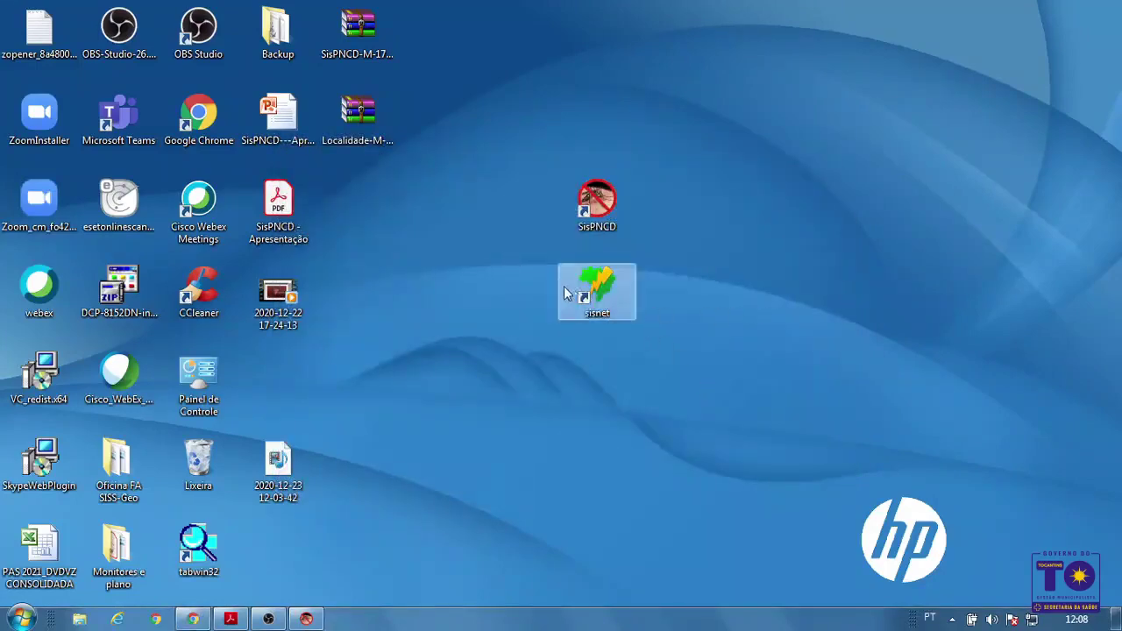
double_click(605, 289)
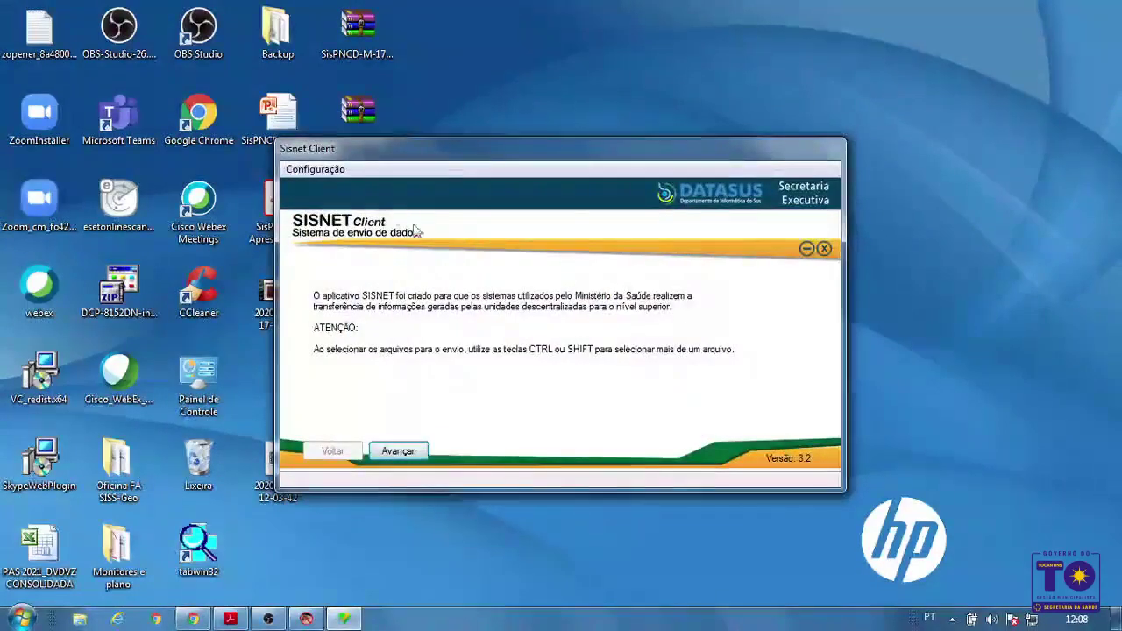
click(338, 172)
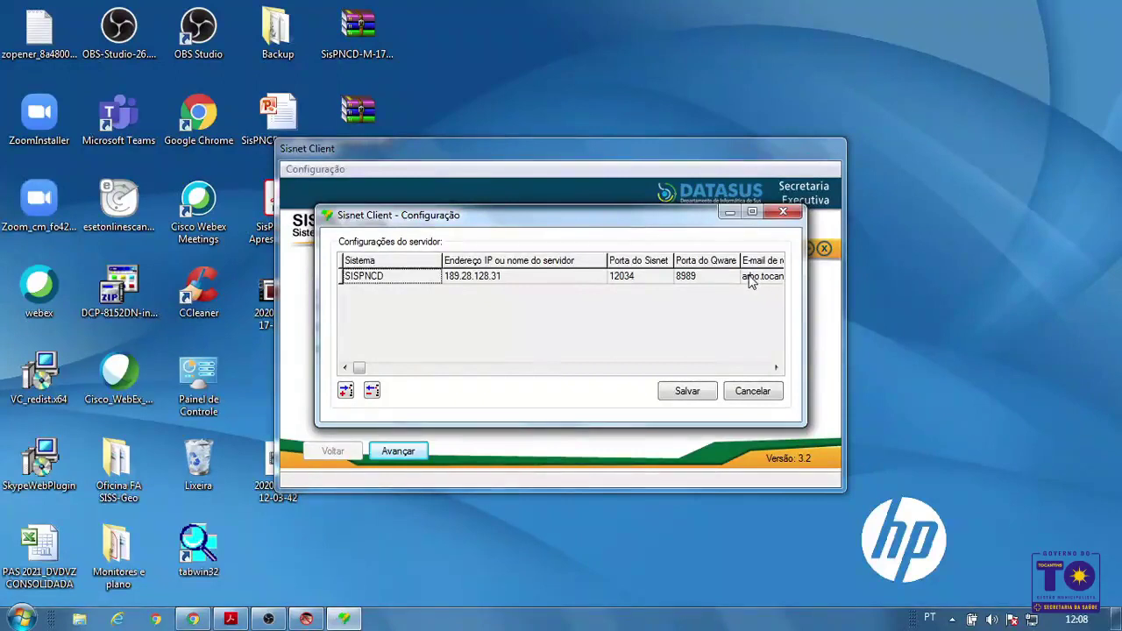
click(785, 213)
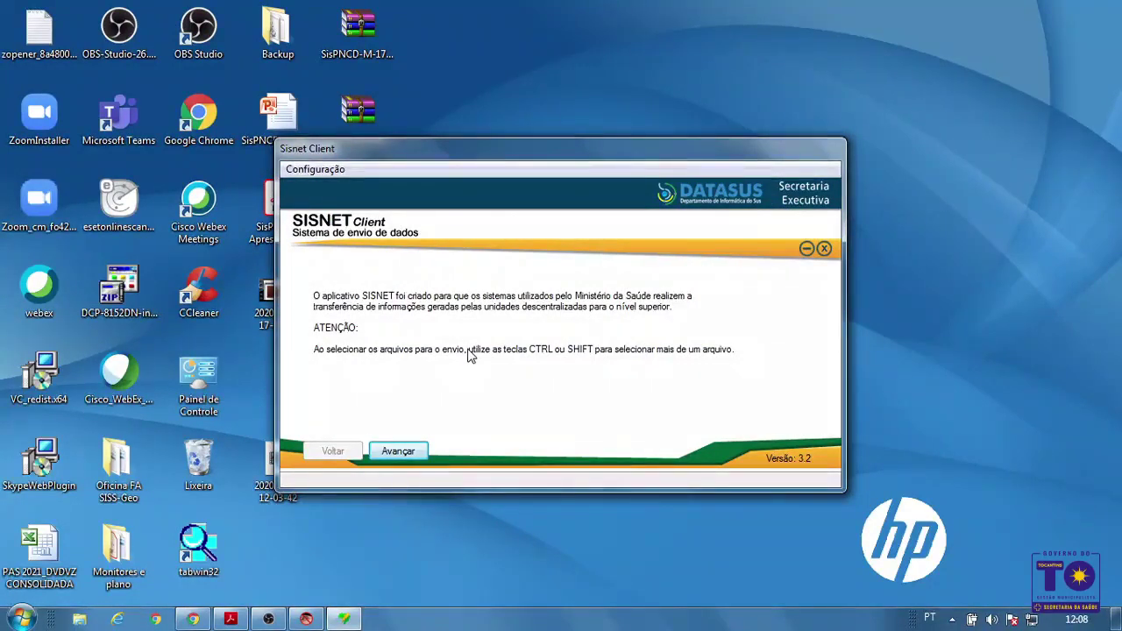
Advance from the welcome page to file selection and dismiss the Java update balloon
click(408, 456)
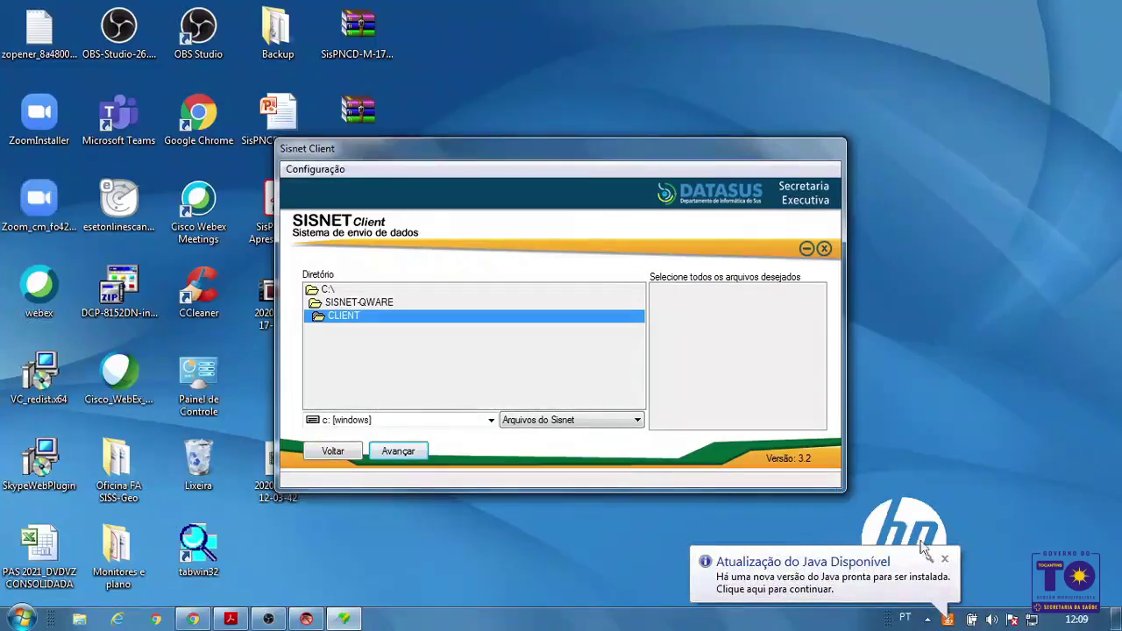
click(946, 560)
Reopen SisPNCD's Gerar lotes para o SisNET dialog and arrange windows so its destination folder shows beside Sisnet Client
click(306, 619)
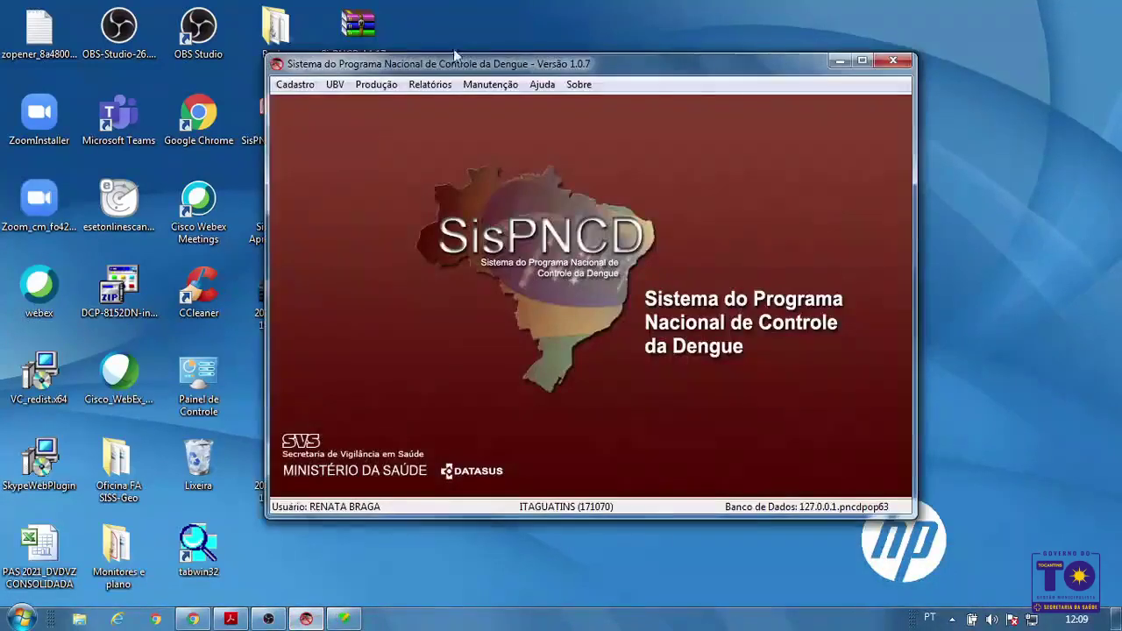
click(488, 84)
click(515, 123)
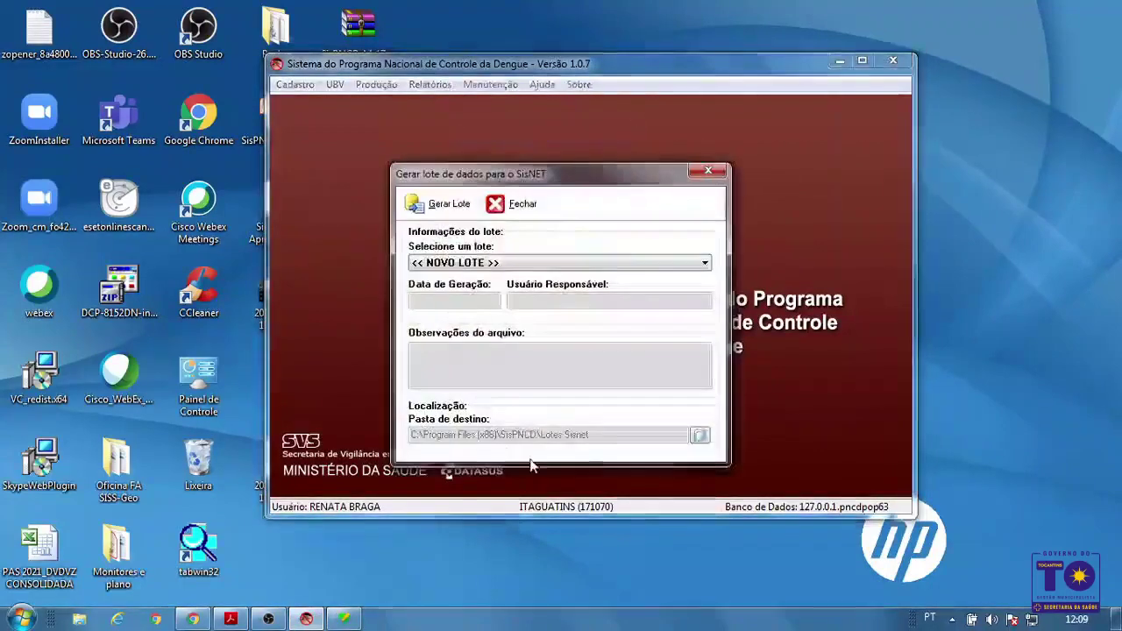
drag(566, 186, 572, 255)
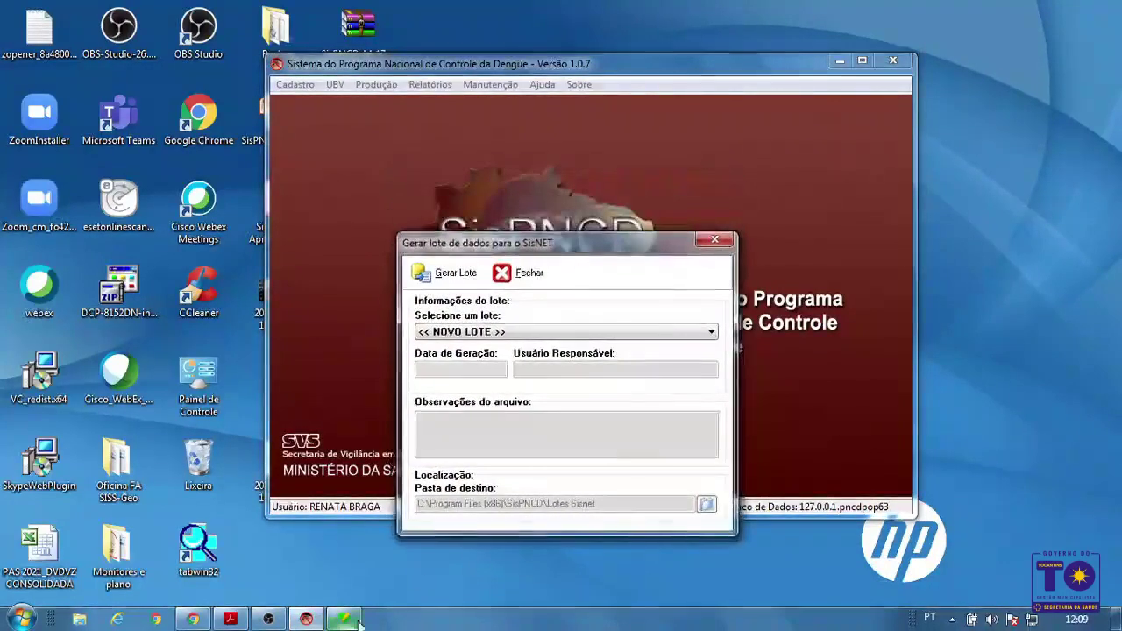
click(343, 619)
drag(582, 149, 608, 78)
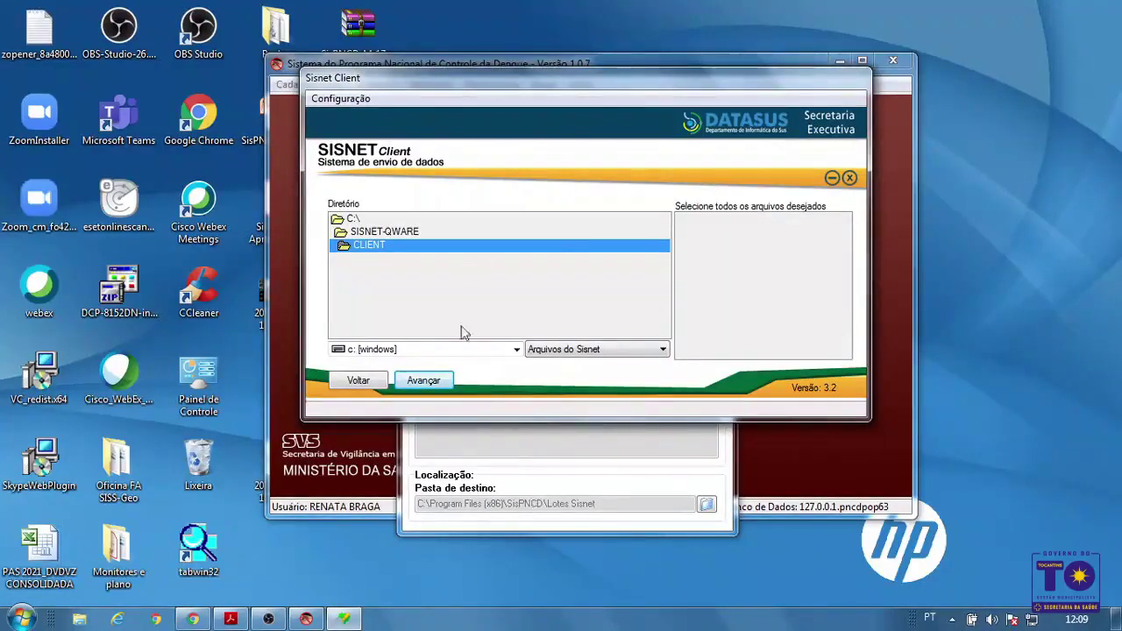
Browse to C:\Program Files (x86)\SisPNCD\Lotes Sisnet, select the PNCD_Lote file, and view lot 20200001's details
double_click(366, 220)
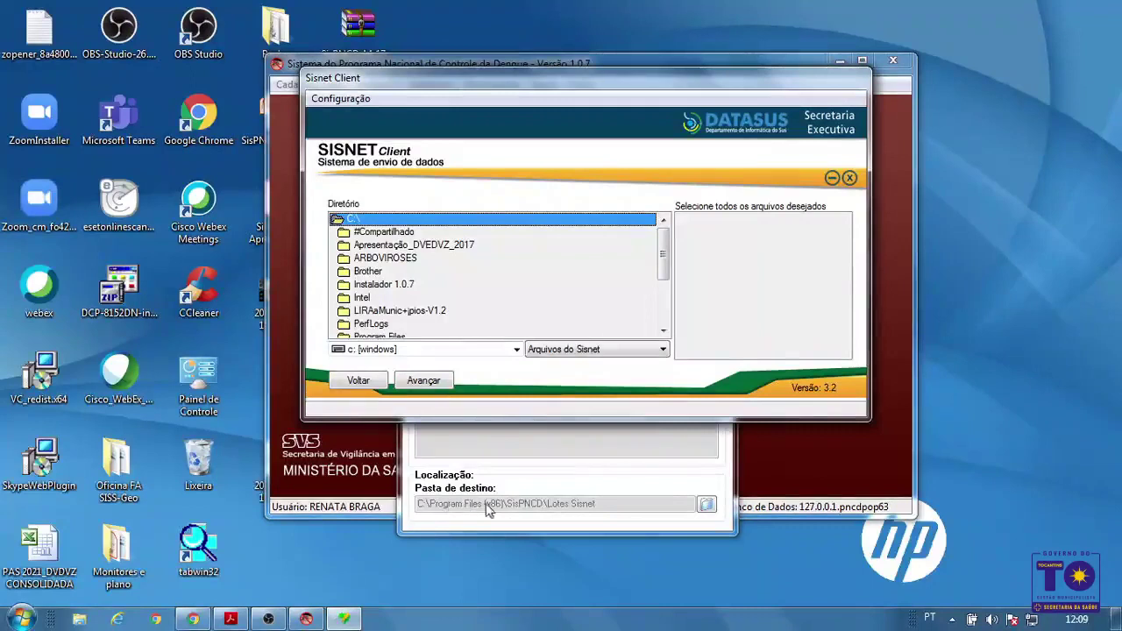
scroll(668, 294, down, 2)
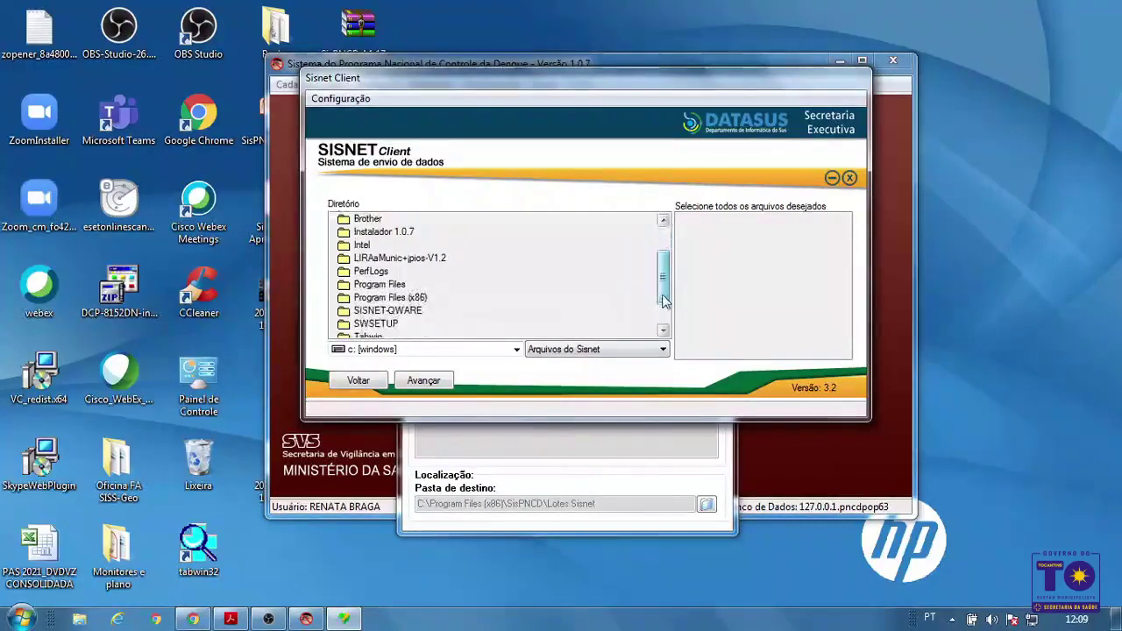
double_click(429, 303)
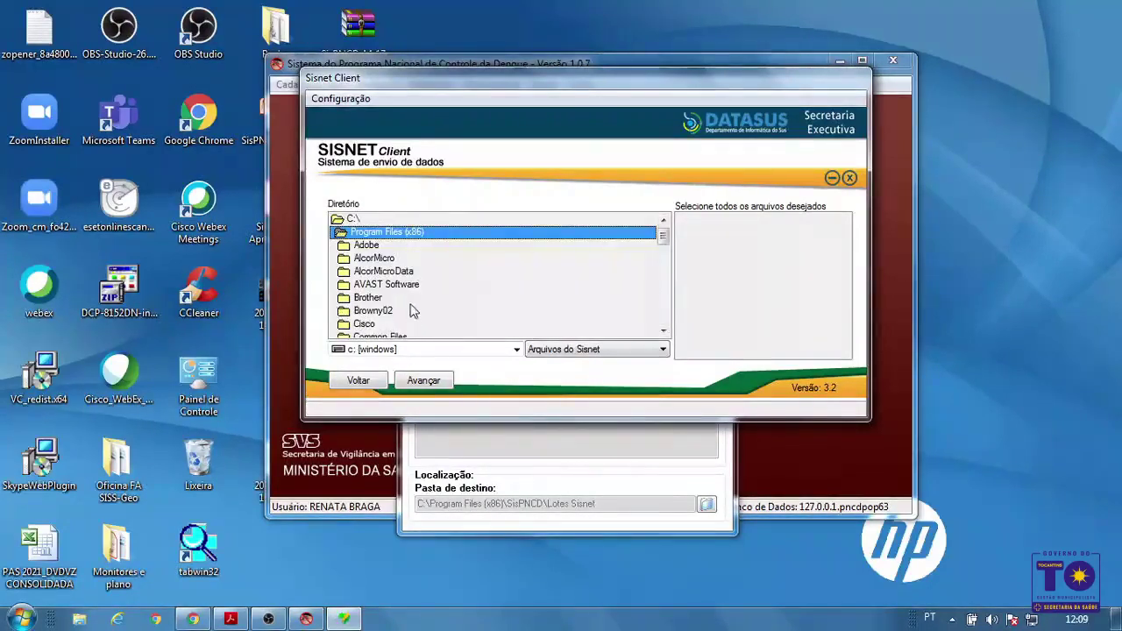
drag(664, 242, 662, 302)
double_click(361, 310)
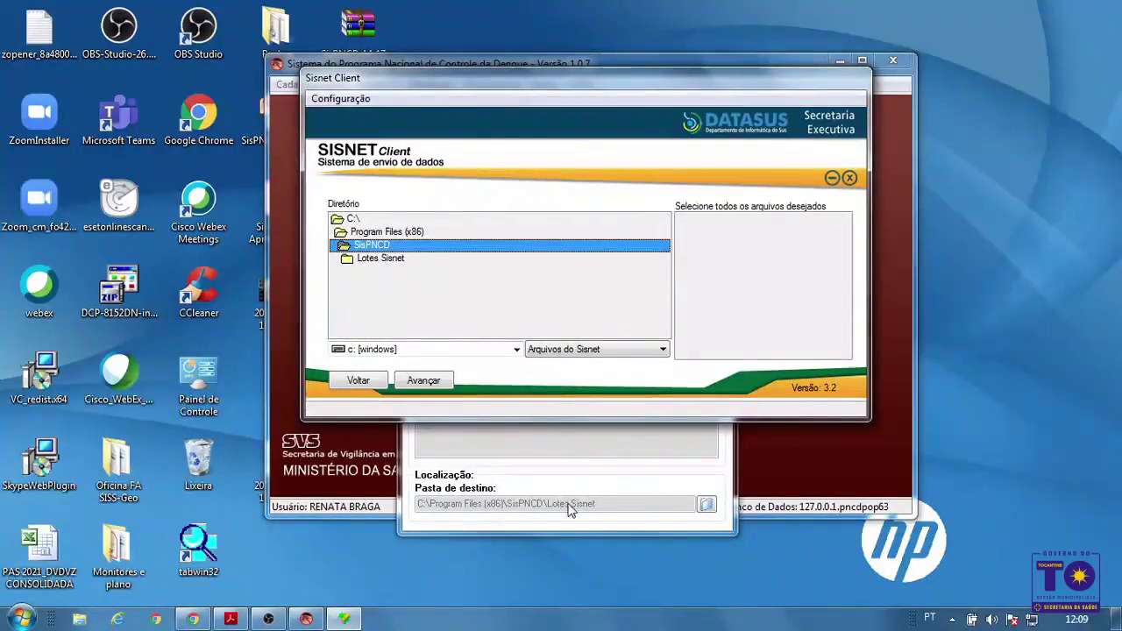
double_click(381, 258)
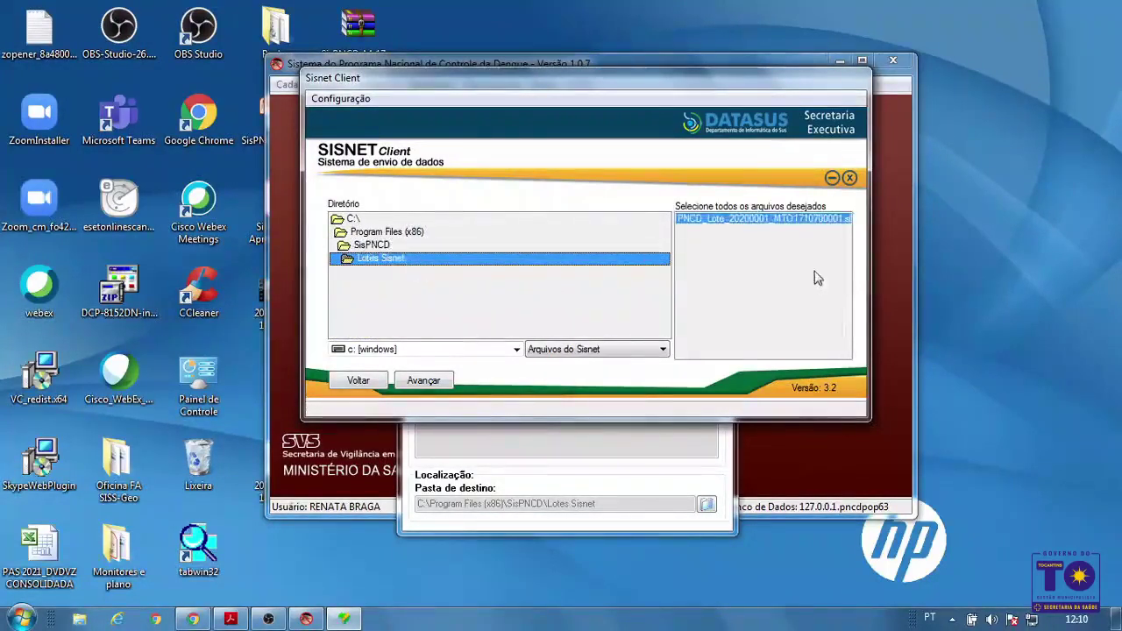
click(778, 219)
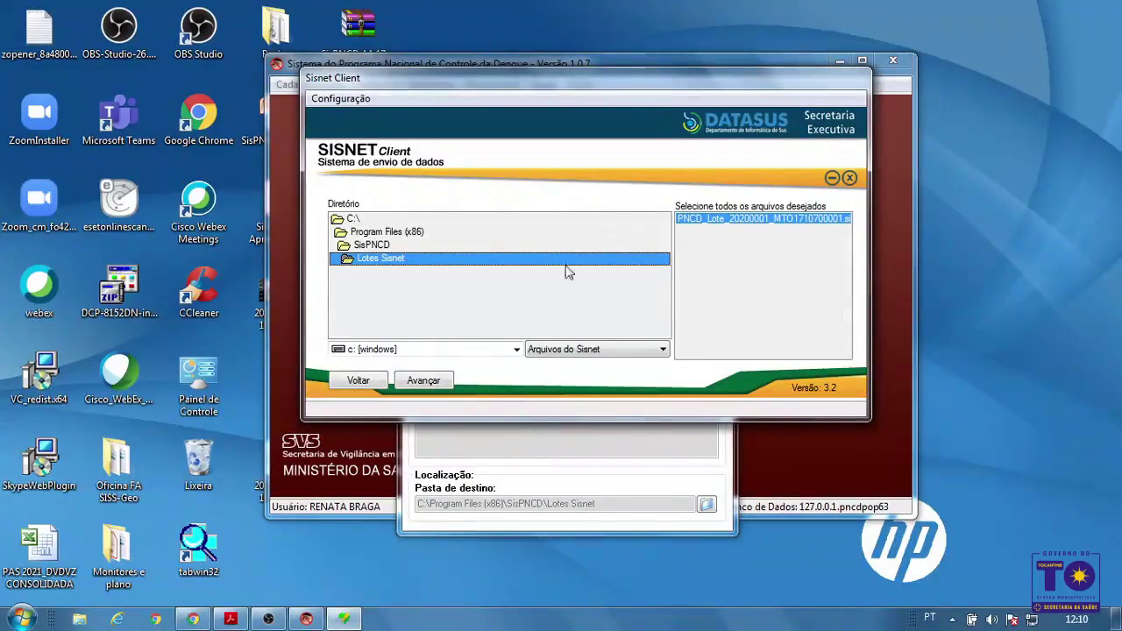
click(435, 386)
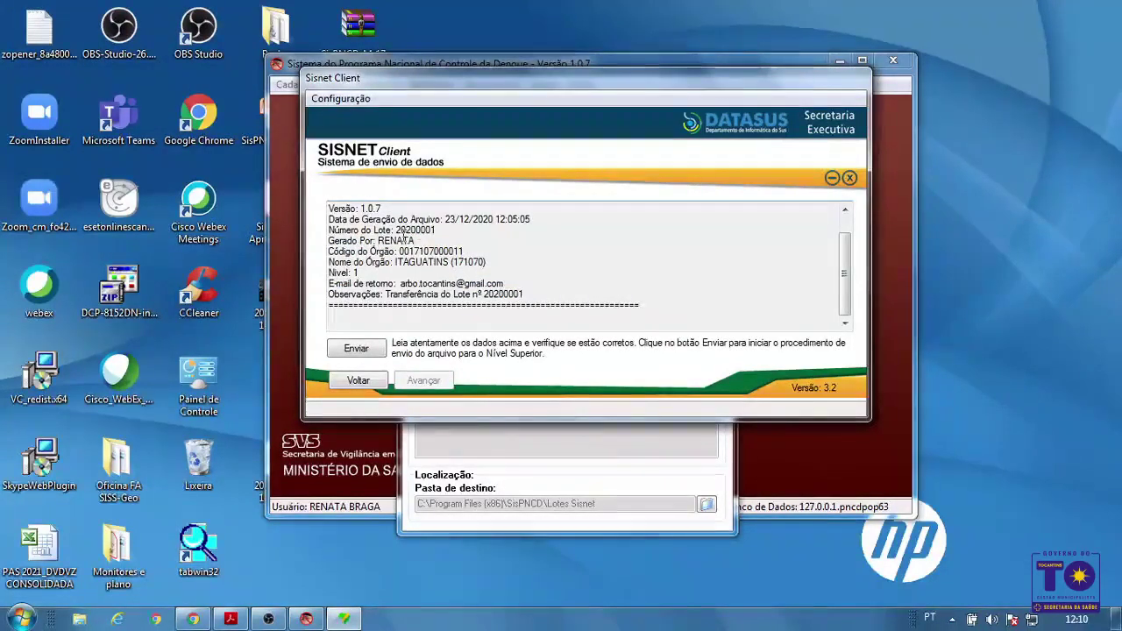
Send lot 20200001 from Sisnet Client, entering the Sisnet user name and password
click(357, 349)
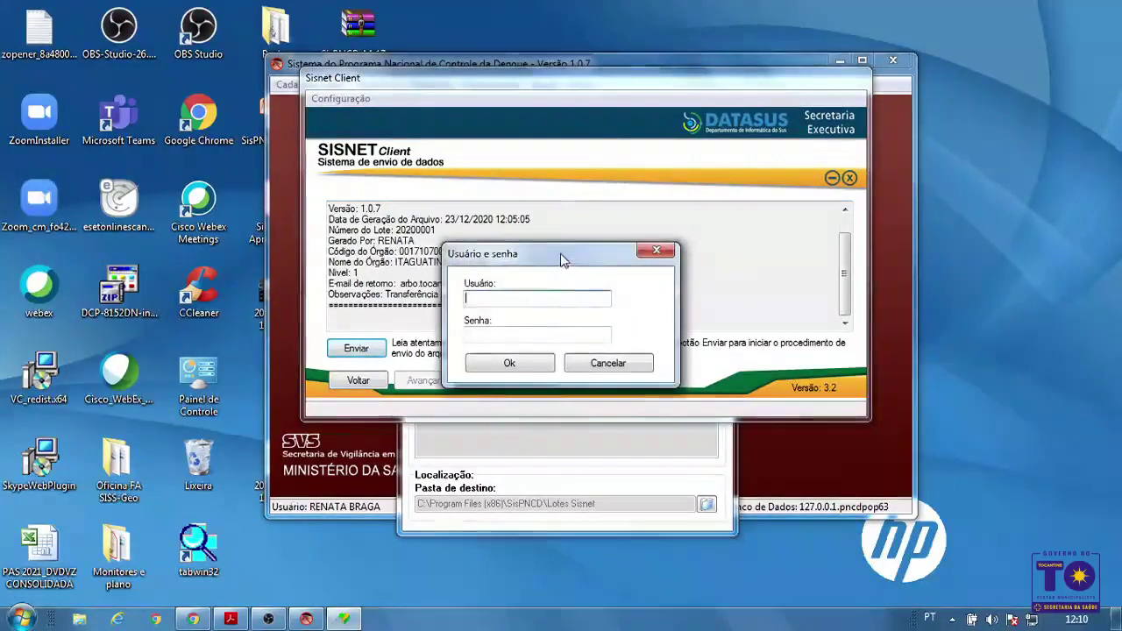
drag(559, 255, 585, 232)
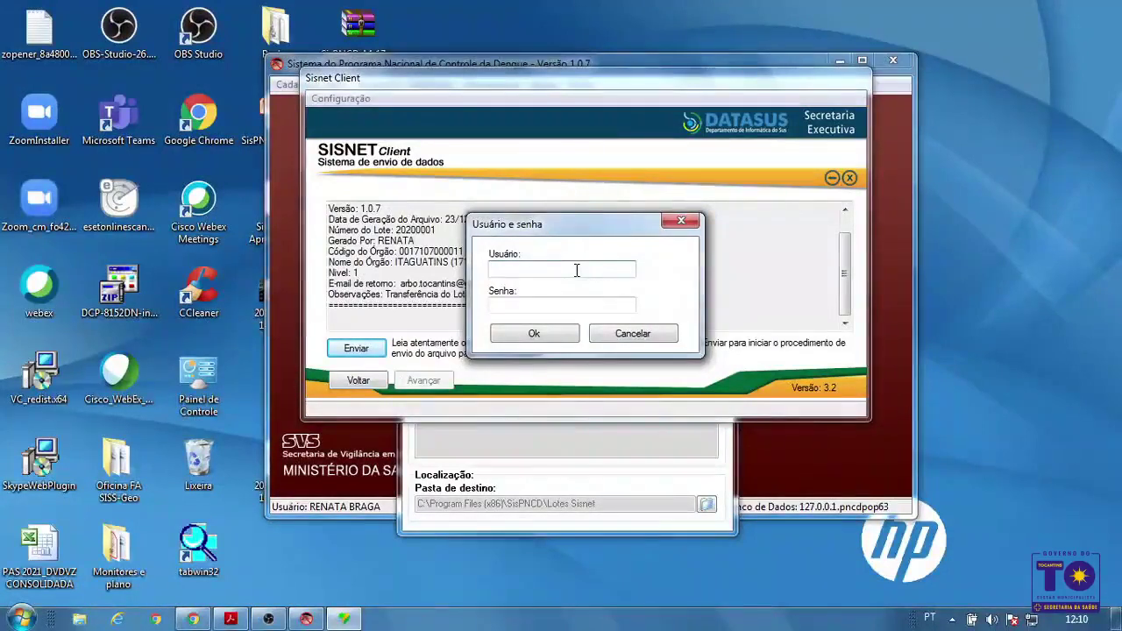
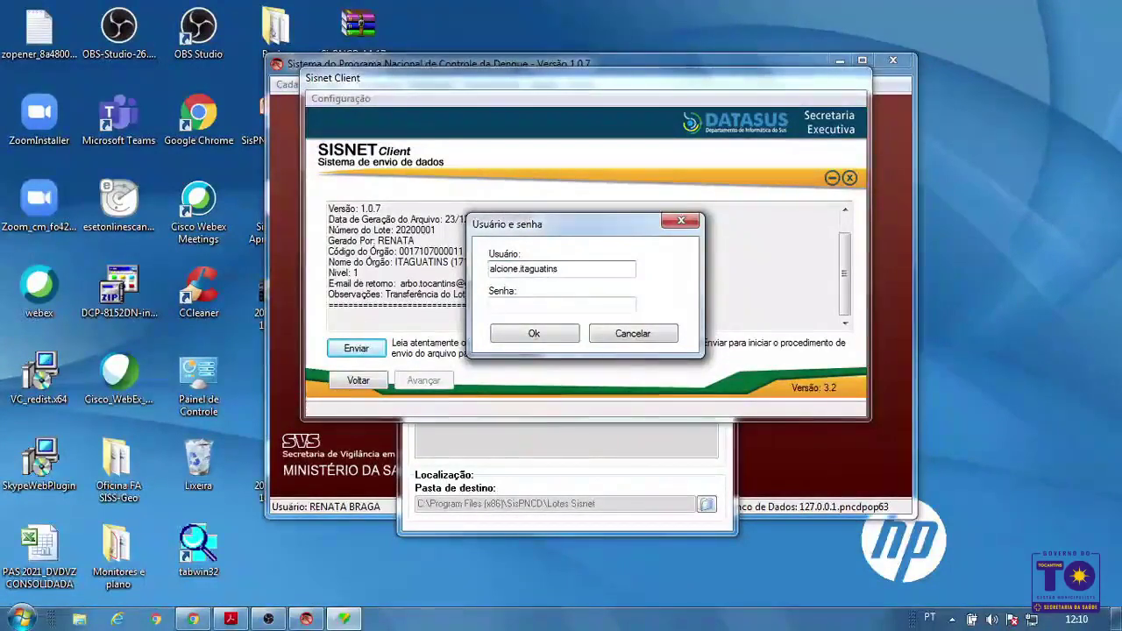
key(Tab)
text(••)
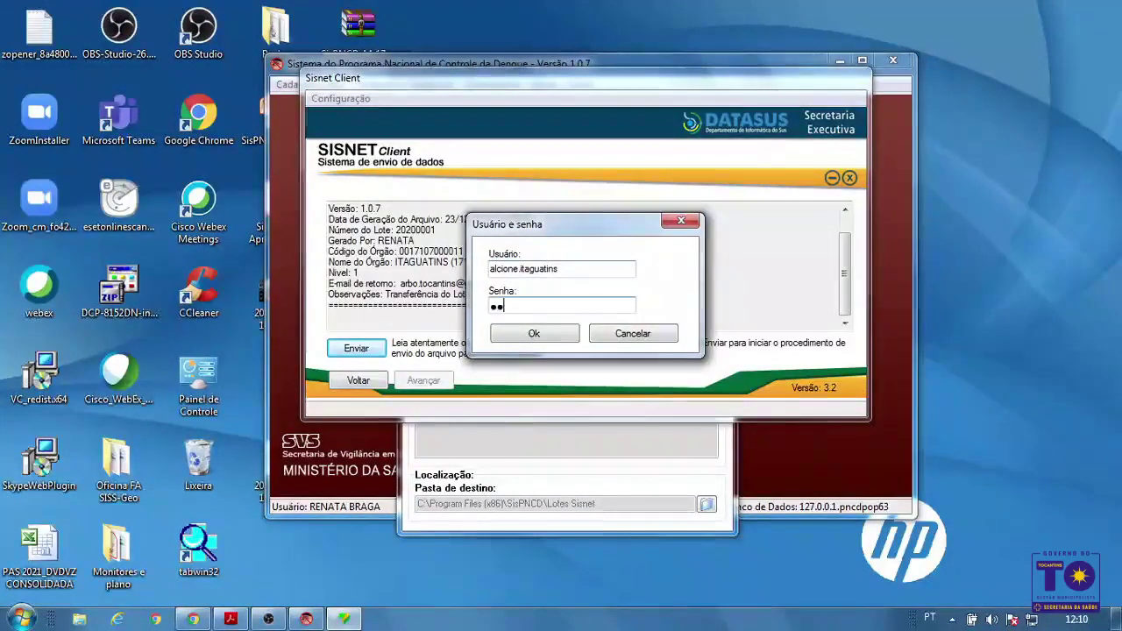
text(•••••••)
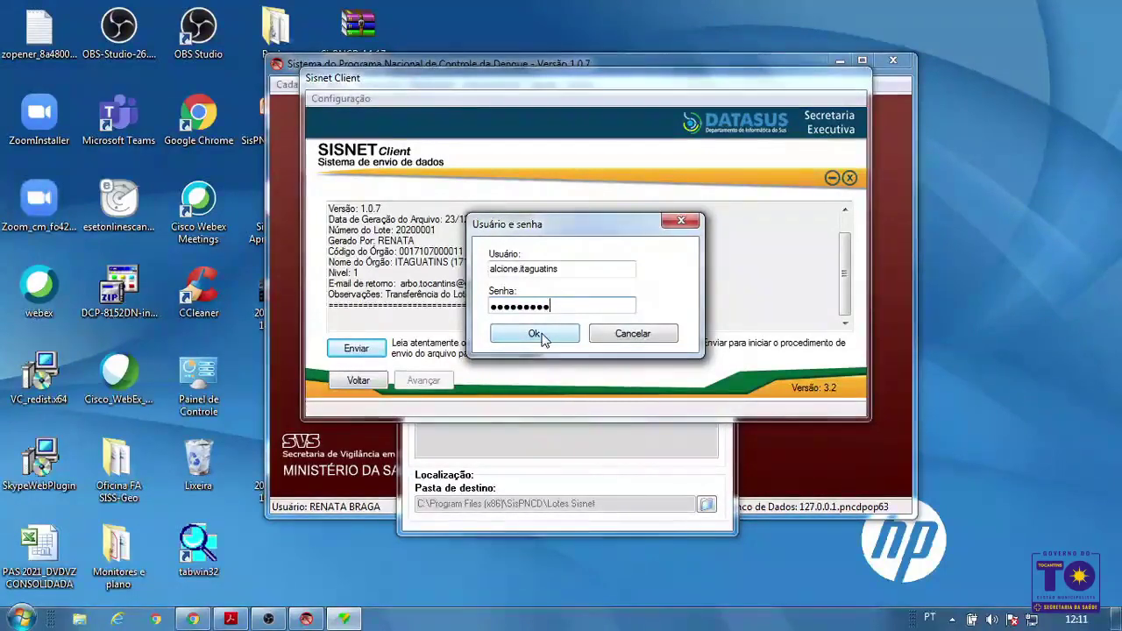
click(536, 333)
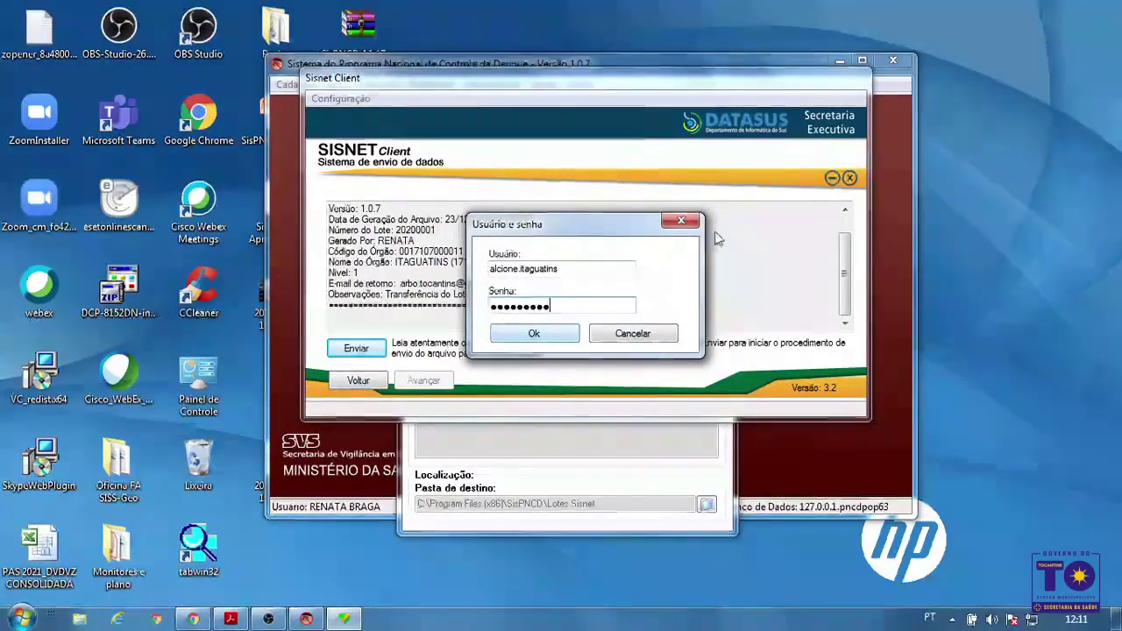
Close the Sisnet login, Sisnet Client and Gerar lote windows, minimize SisPNCD, and return to Chrome
click(691, 223)
click(848, 178)
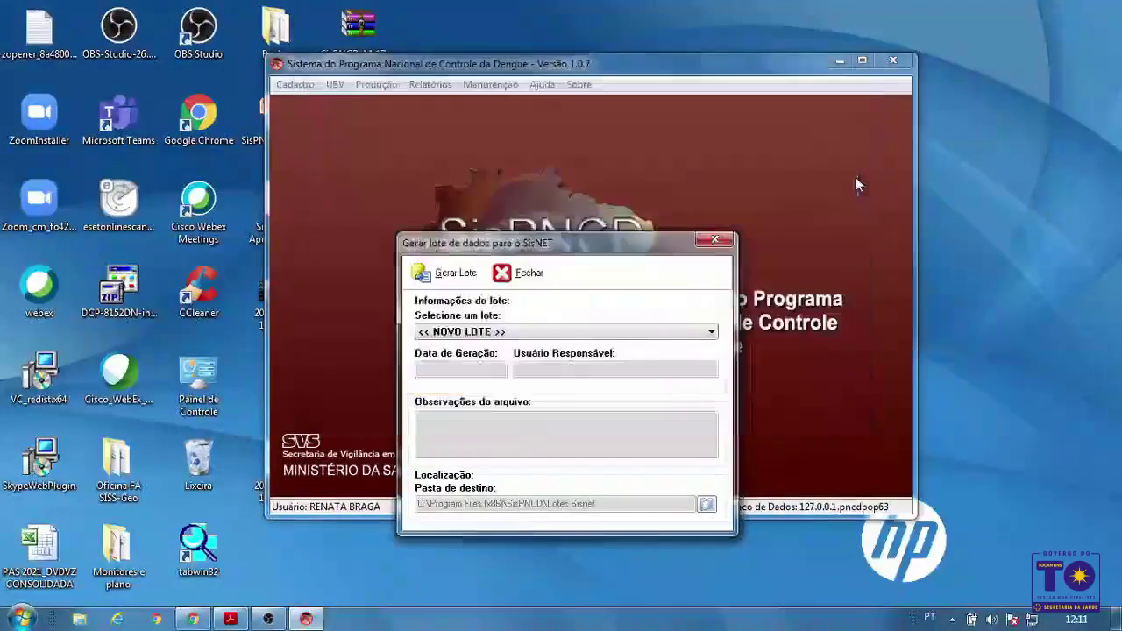
click(713, 238)
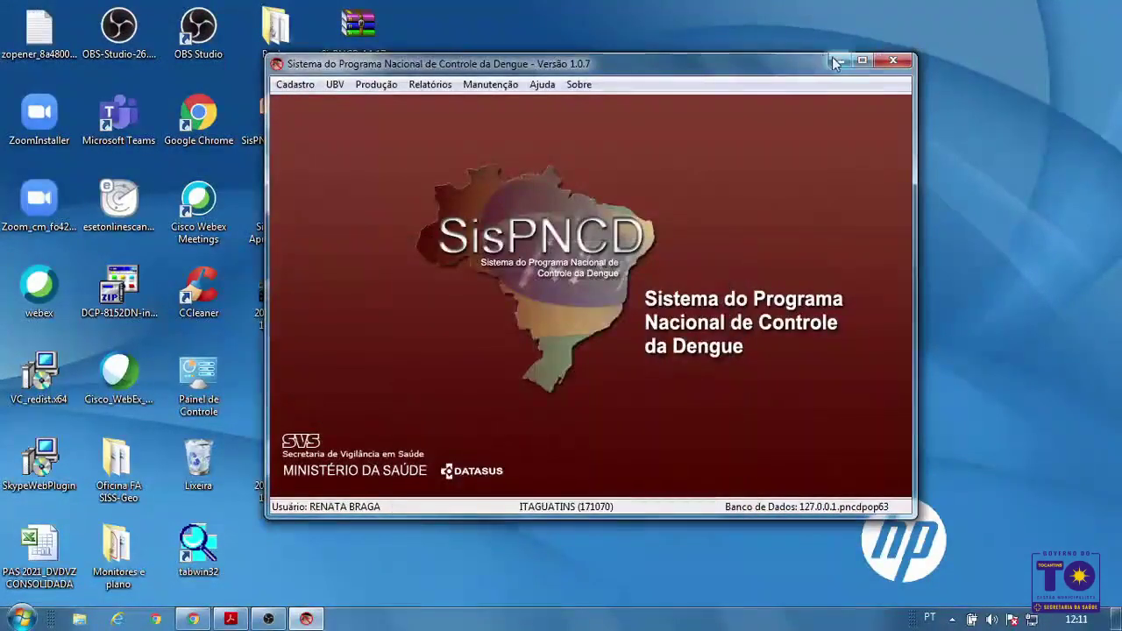
click(833, 59)
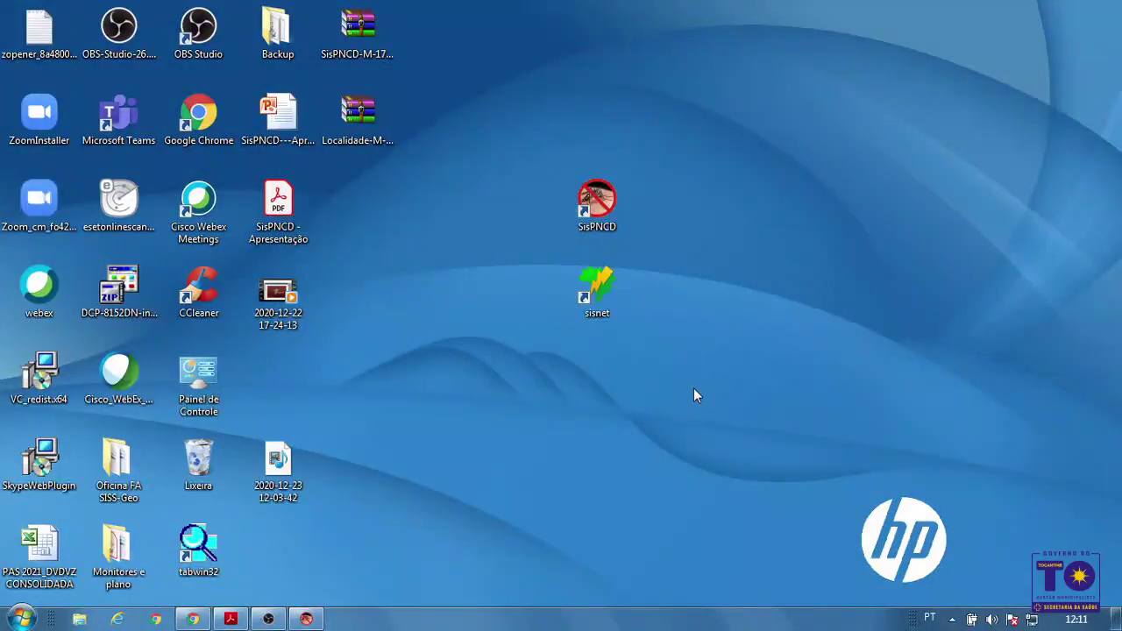
click(193, 619)
Log in to SisPNCD Web with the suggested municipal user name and its password
click(211, 314)
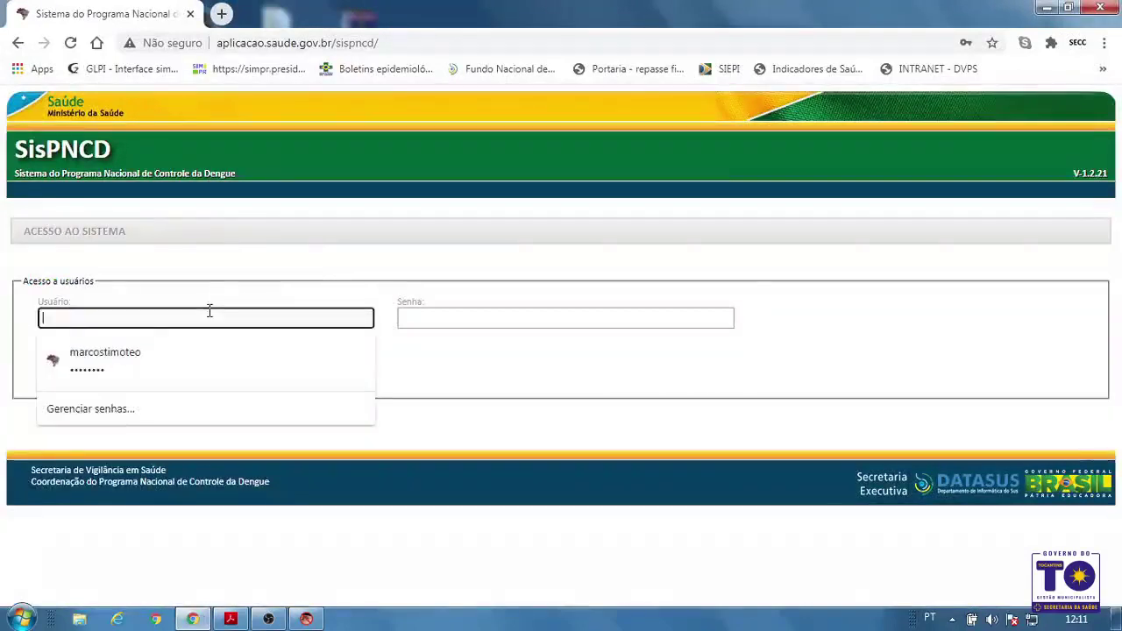
click(224, 292)
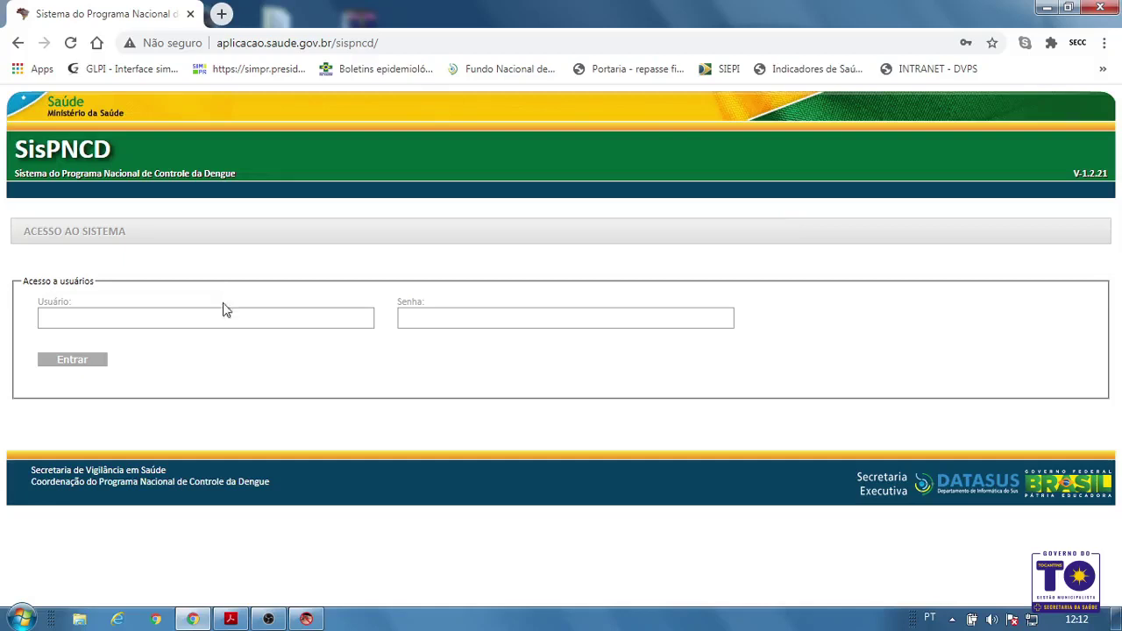
click(224, 308)
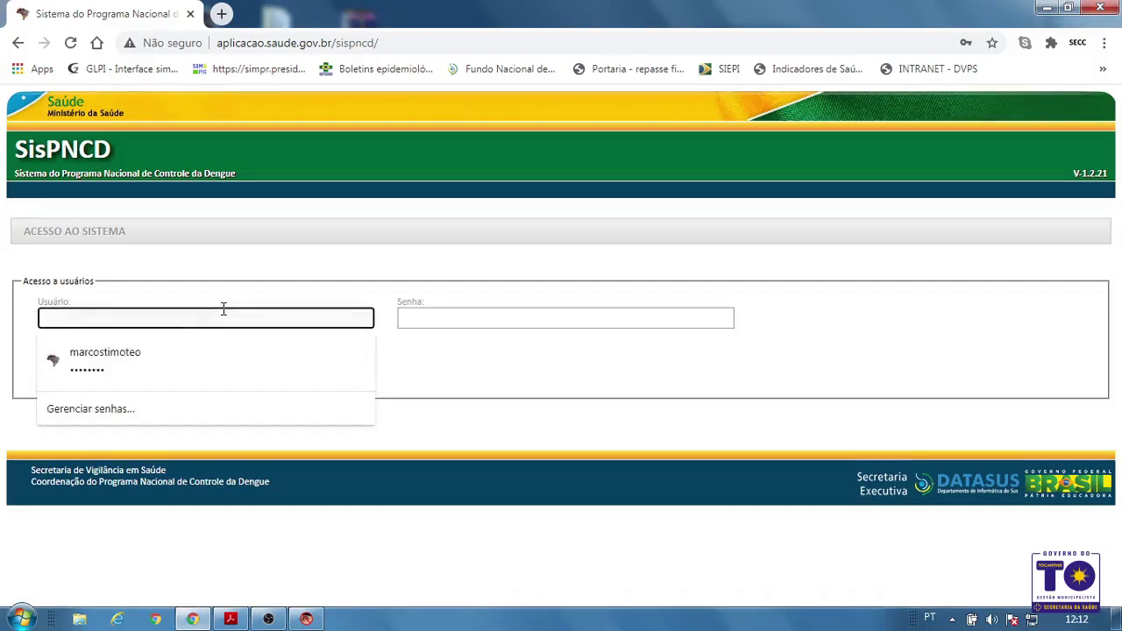
text(al)
key(Down)
key(Return)
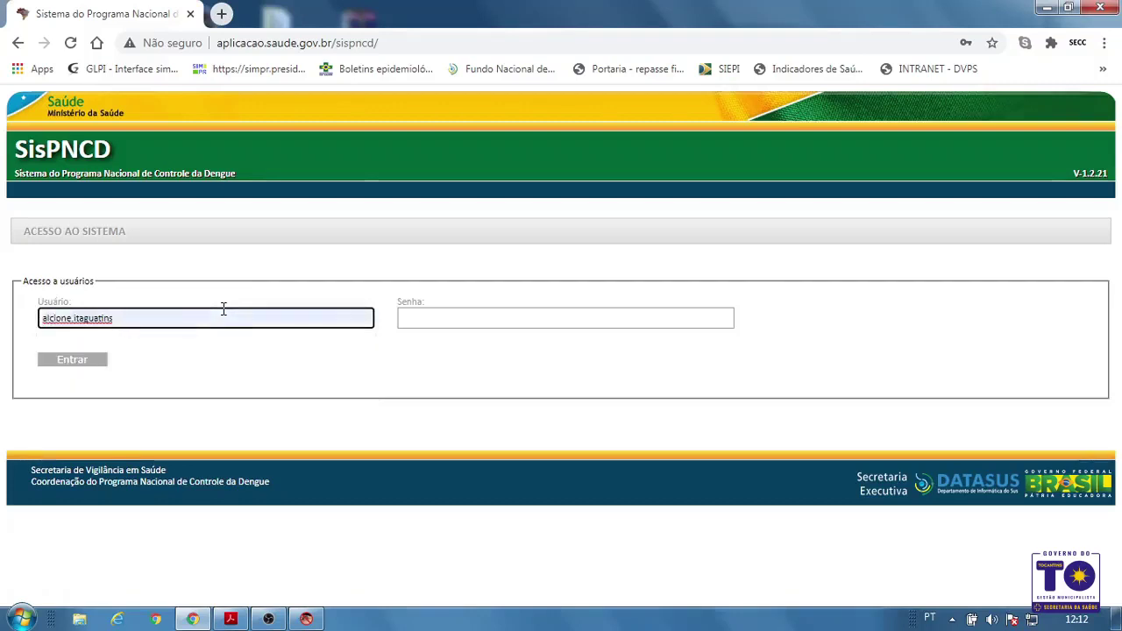
key(Tab)
text(••••••)
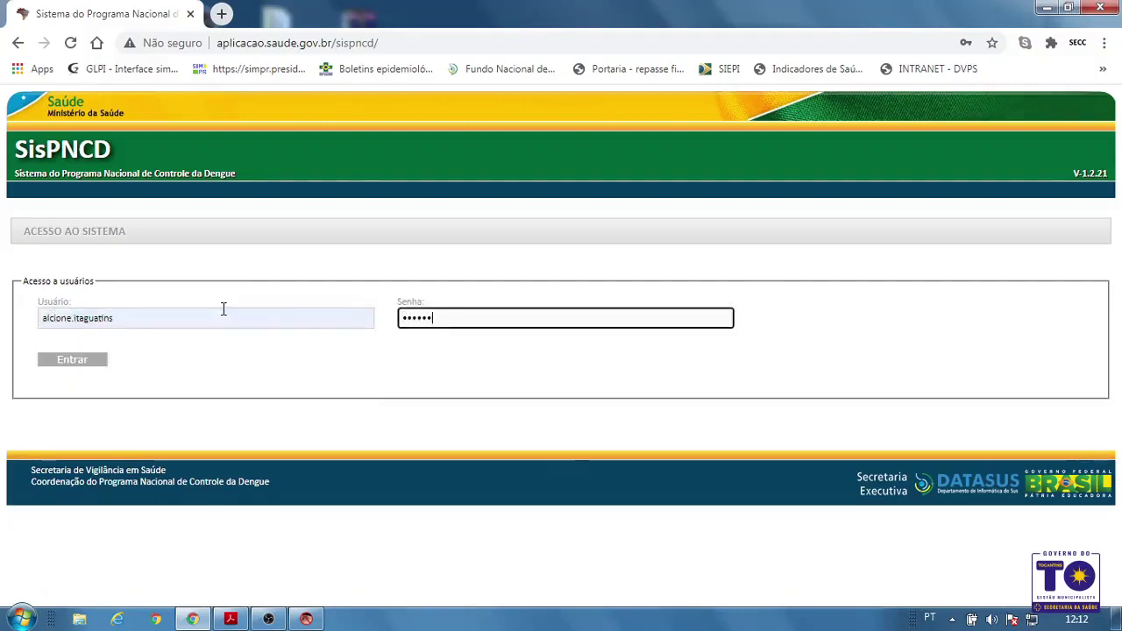
click(100, 362)
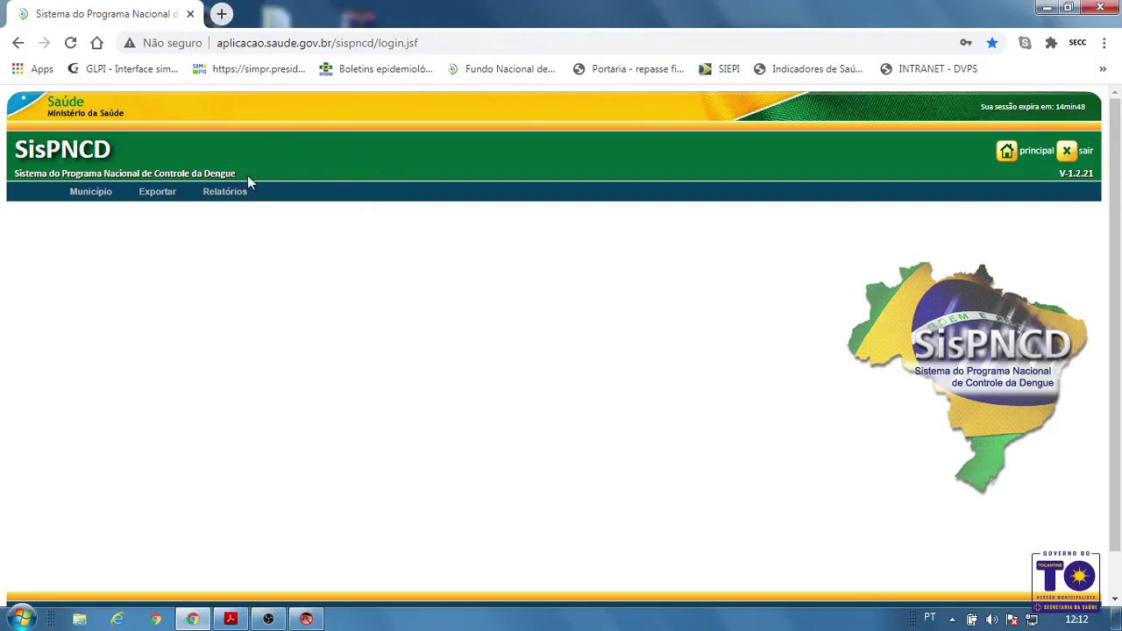
Open Relatórios > Listagens > Envio SISNET > Listagem de Lotes Recebidos
mouse_move(243, 192)
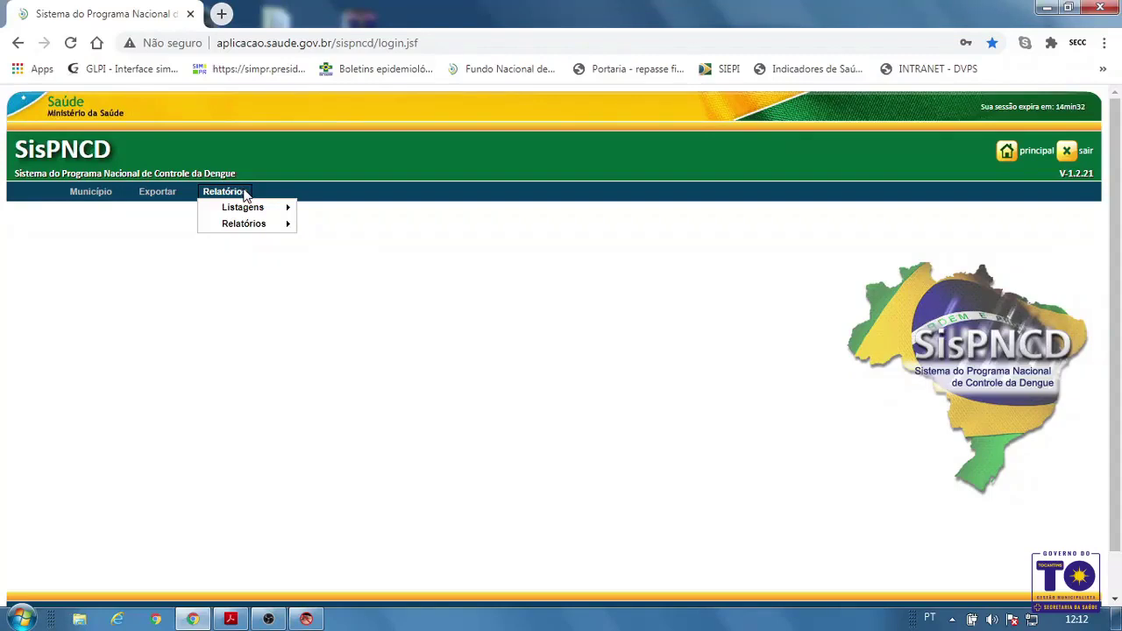
mouse_move(263, 208)
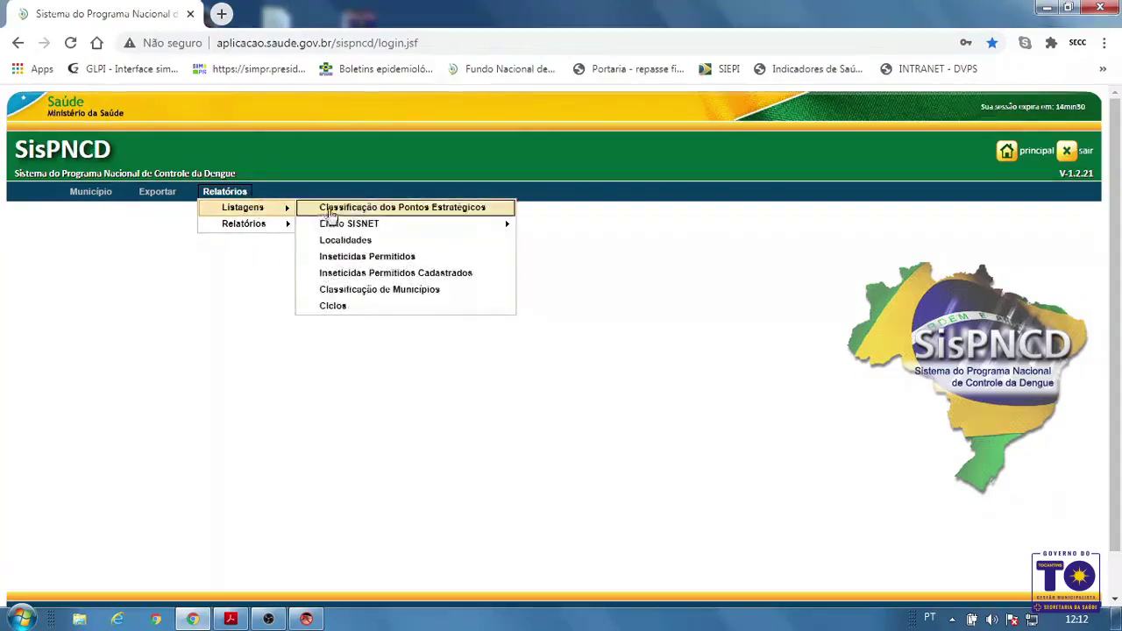
mouse_move(464, 226)
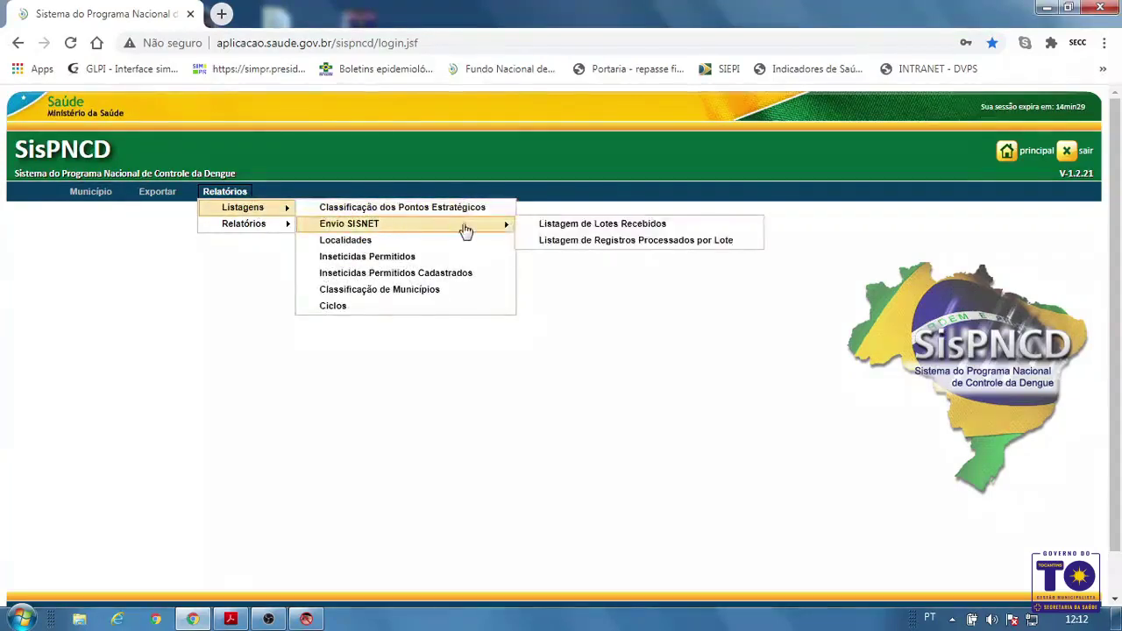
click(566, 227)
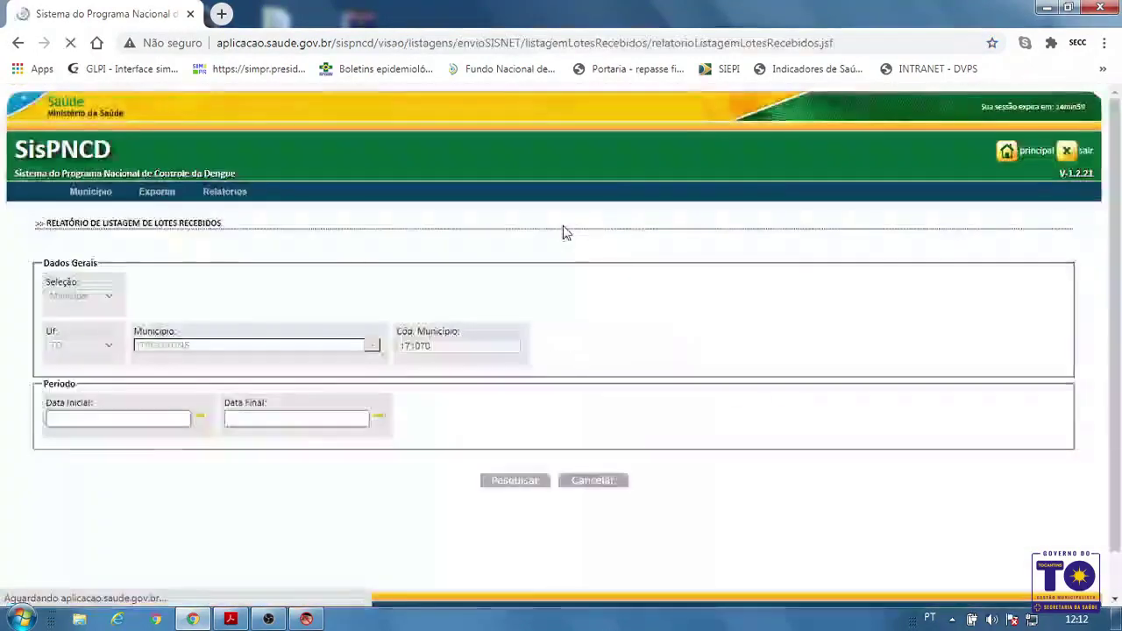
Set the report period from 02/01/2020 to 23/12/2020 using the date pickers
click(199, 420)
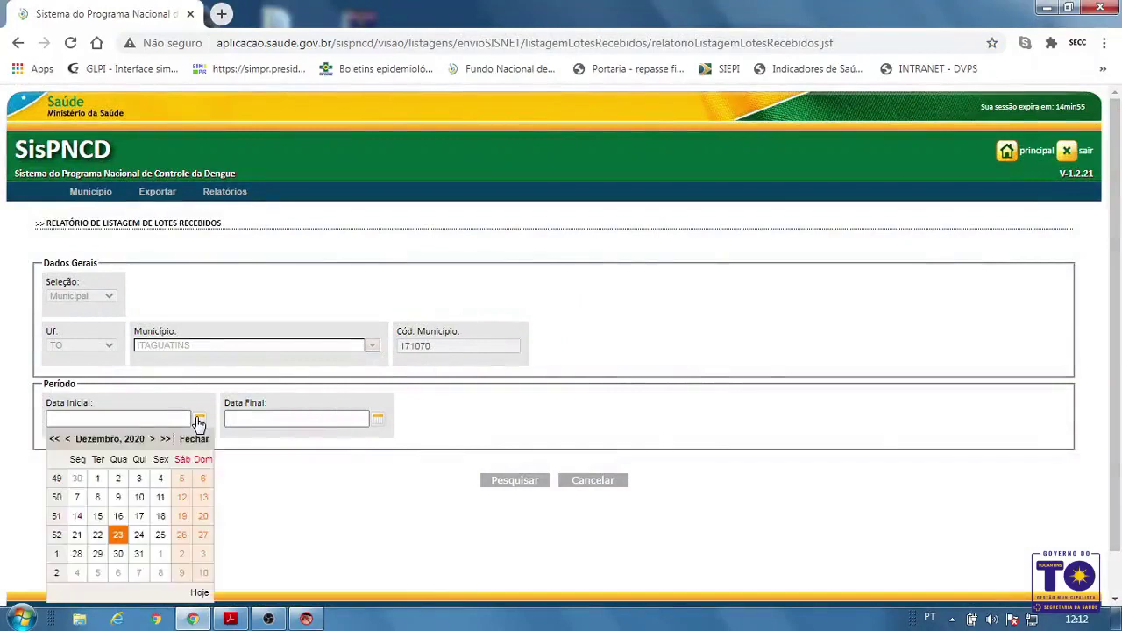
click(71, 441)
click(70, 441)
click(70, 441)
click(68, 440)
click(68, 440)
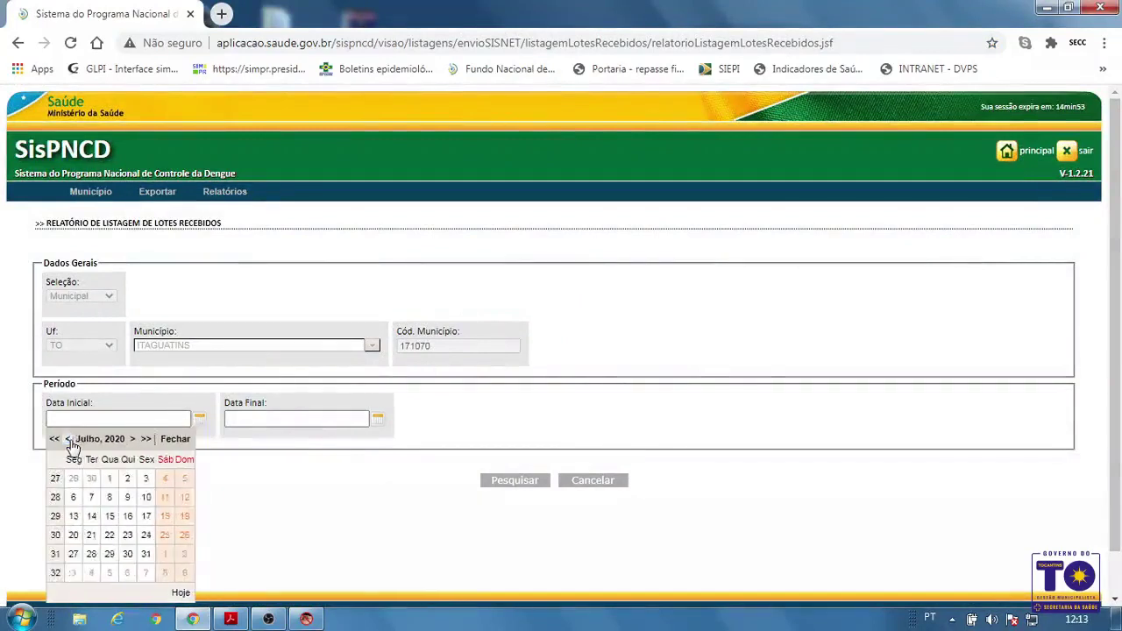
click(68, 440)
click(68, 440)
click(68, 440)
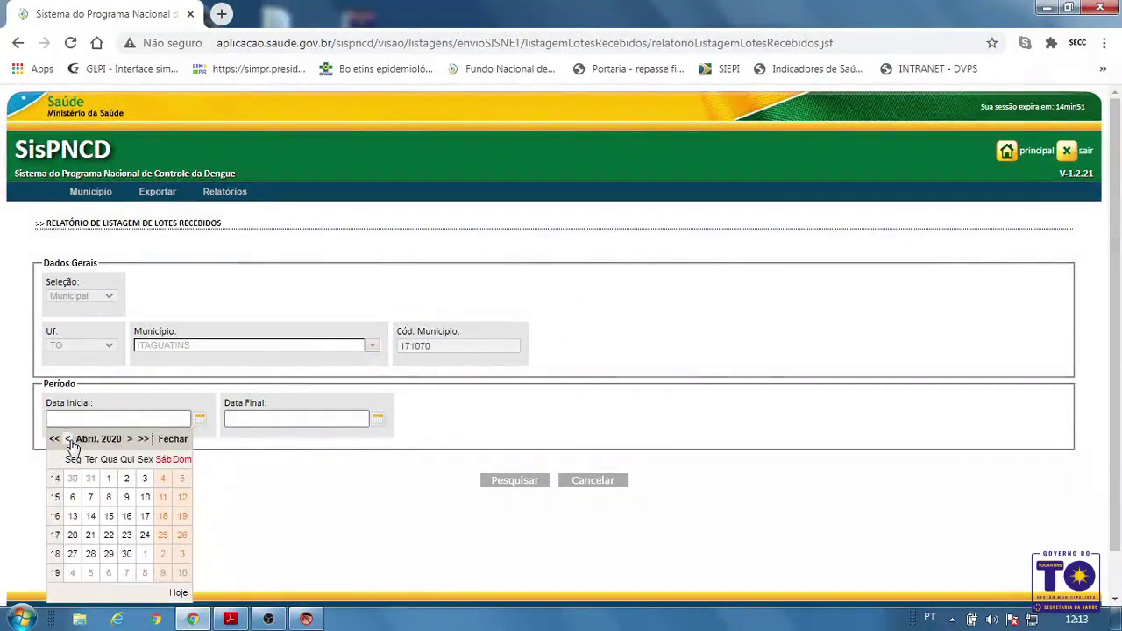
click(68, 440)
click(69, 440)
click(69, 440)
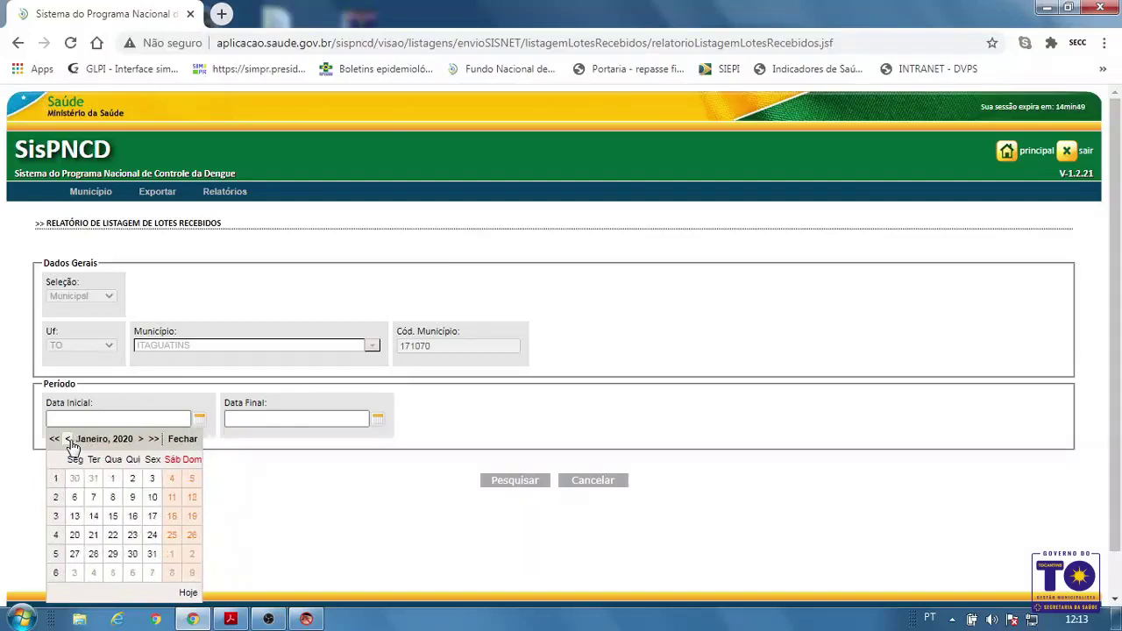
click(138, 479)
click(379, 422)
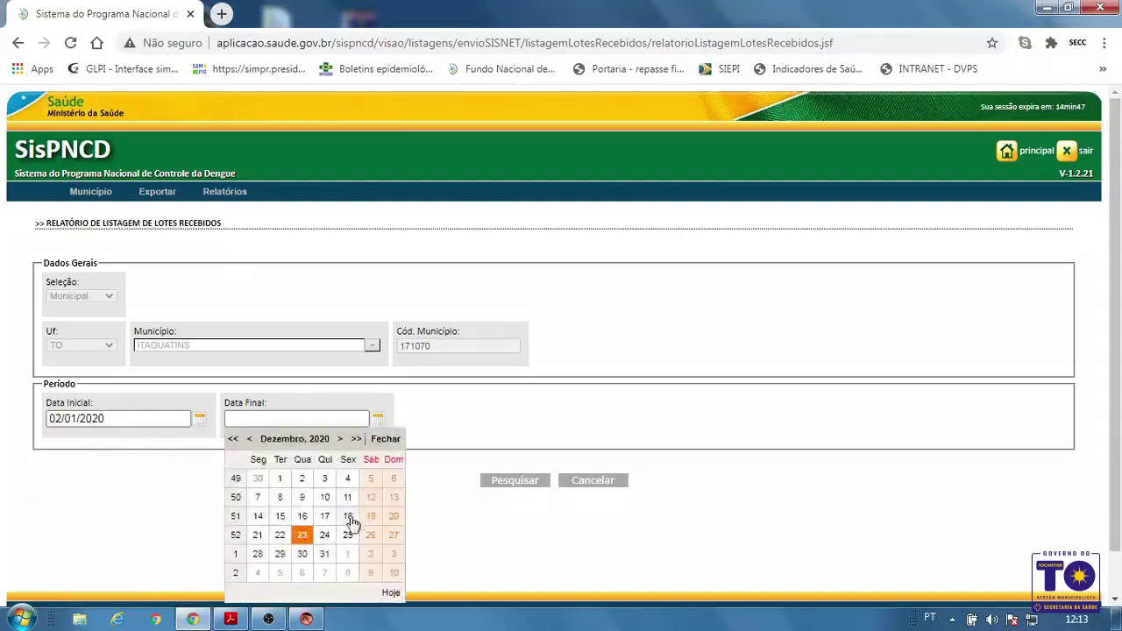
click(301, 535)
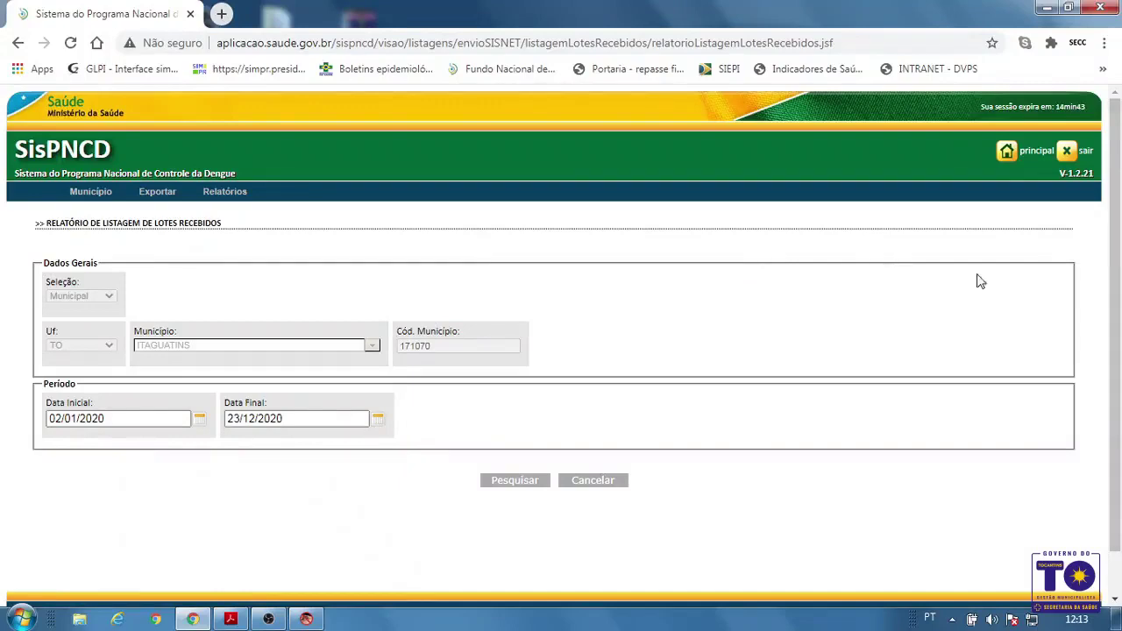
Search and scroll through the received lots 20200001 to 20200046
scroll(976, 281, down, 2)
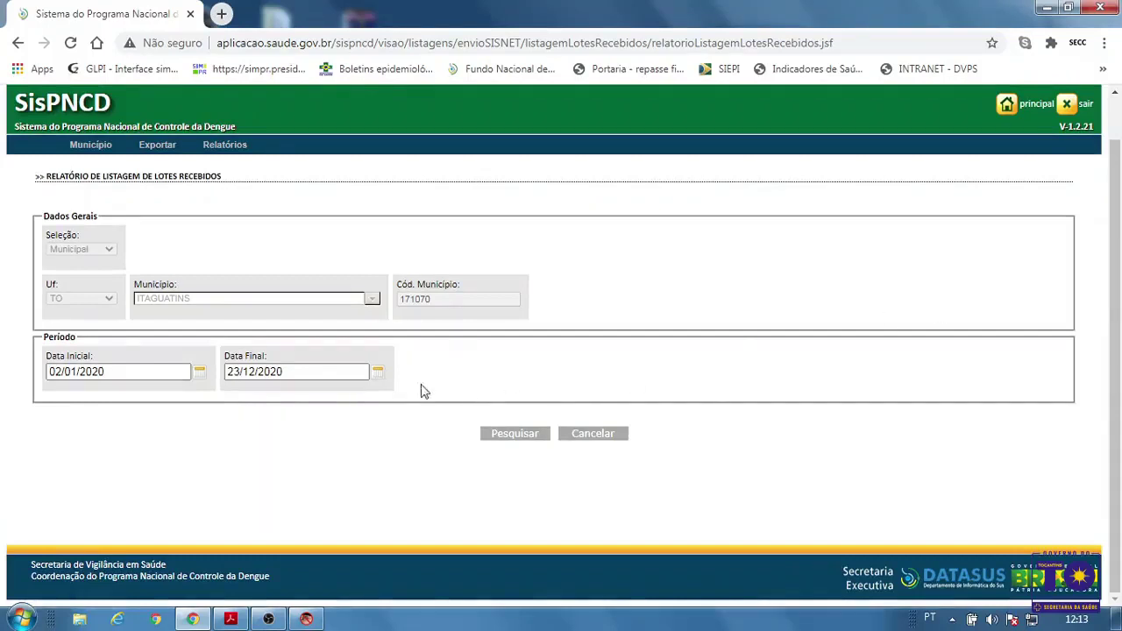
click(523, 433)
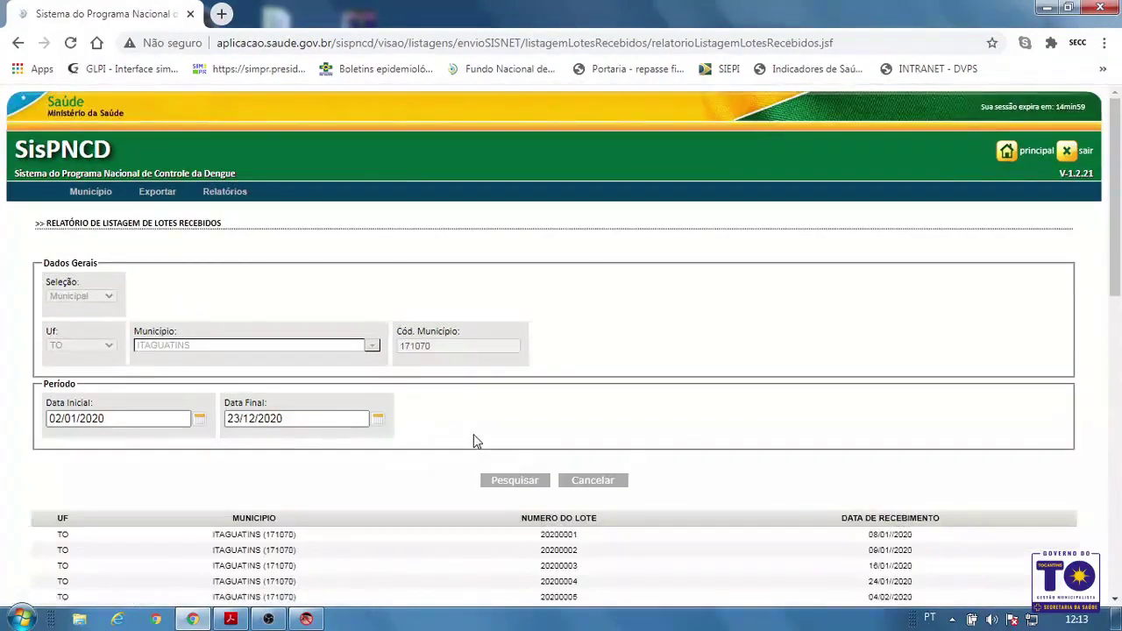
drag(1115, 261, 1118, 385)
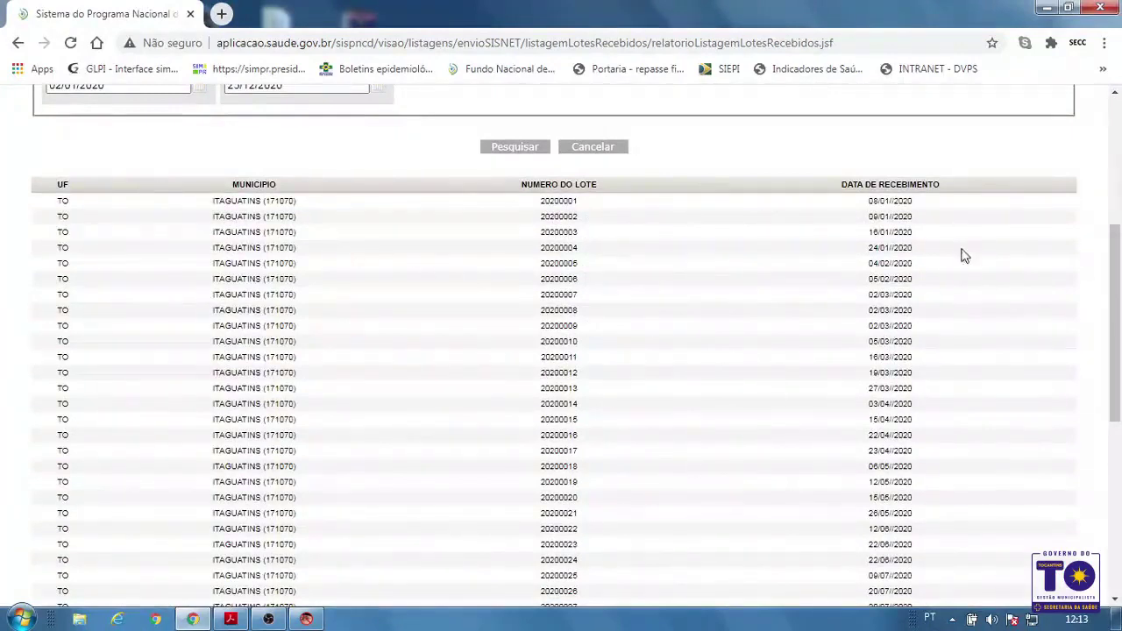
drag(1114, 353, 1120, 529)
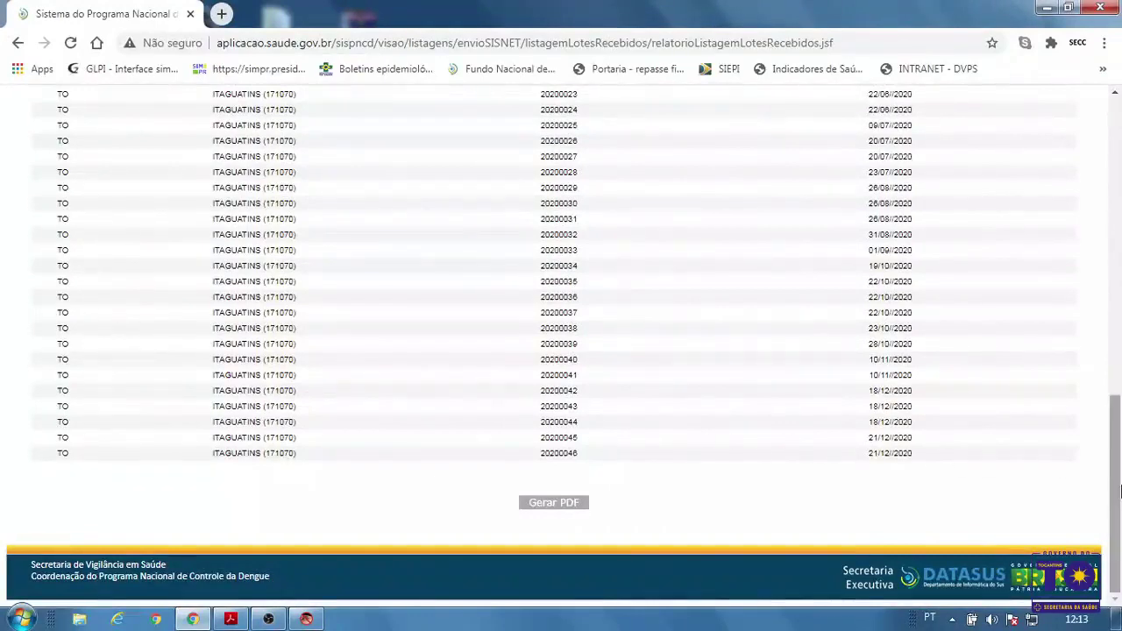
drag(1118, 491, 1118, 156)
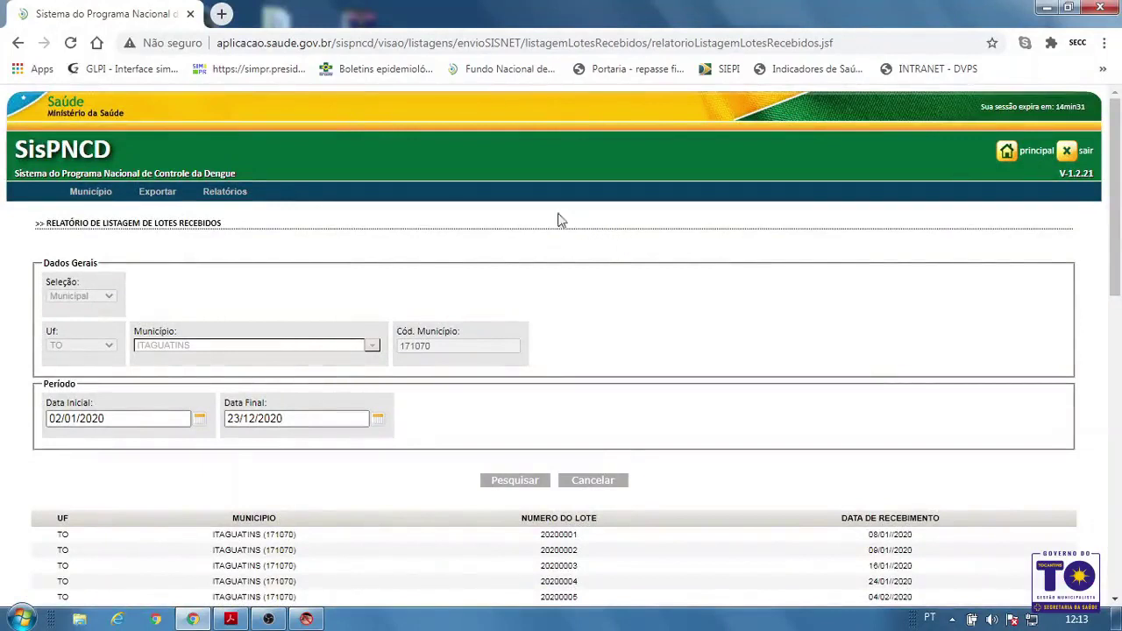
Open Relatórios > Relatórios > Indicadores Entomológicos
click(237, 195)
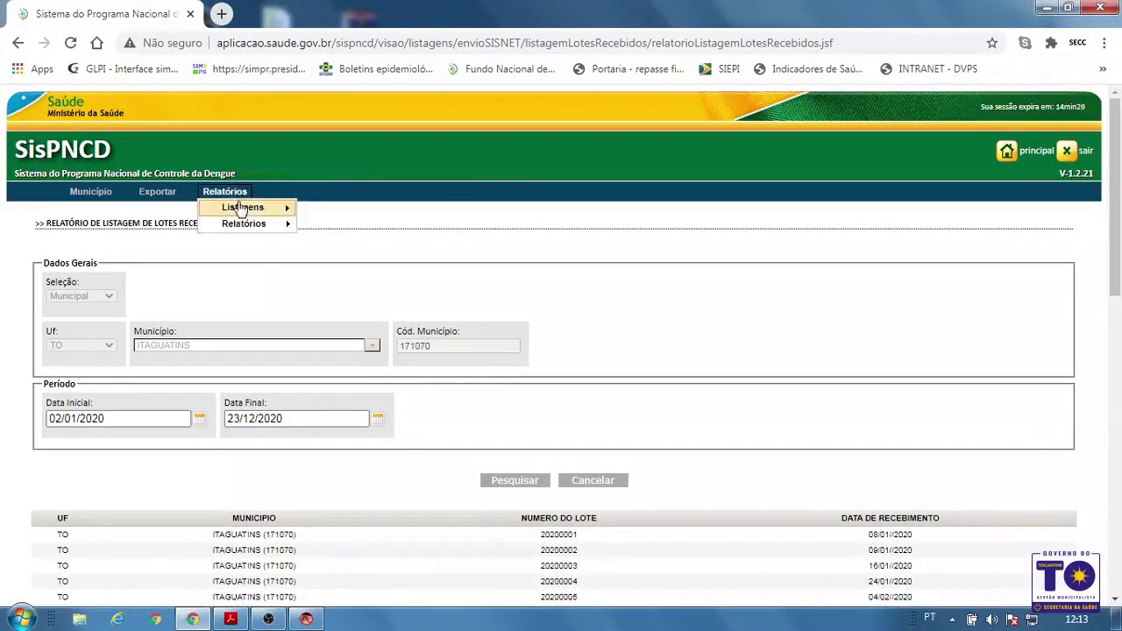
mouse_move(243, 234)
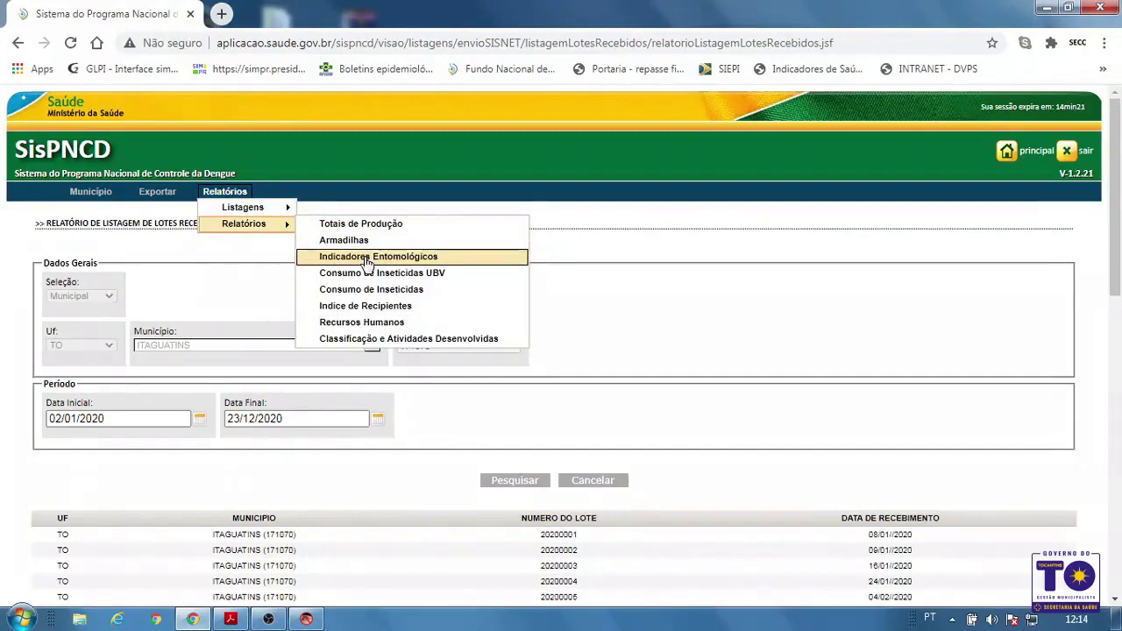
click(366, 260)
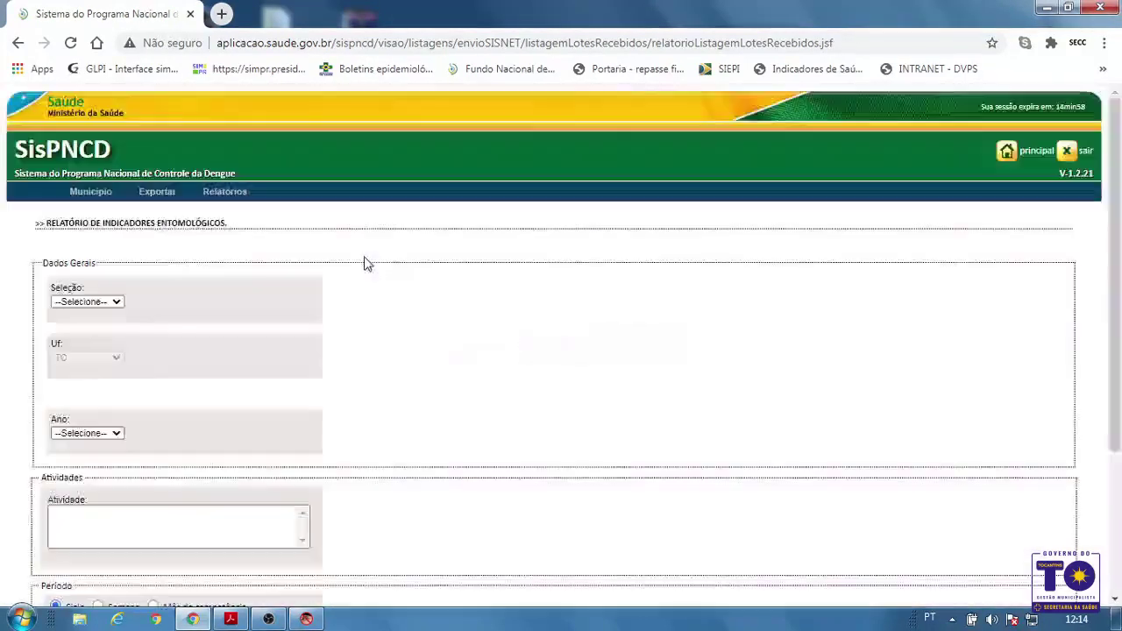
Set Seleção to Municipal and Ano to 2020
scroll(268, 274, down, 1)
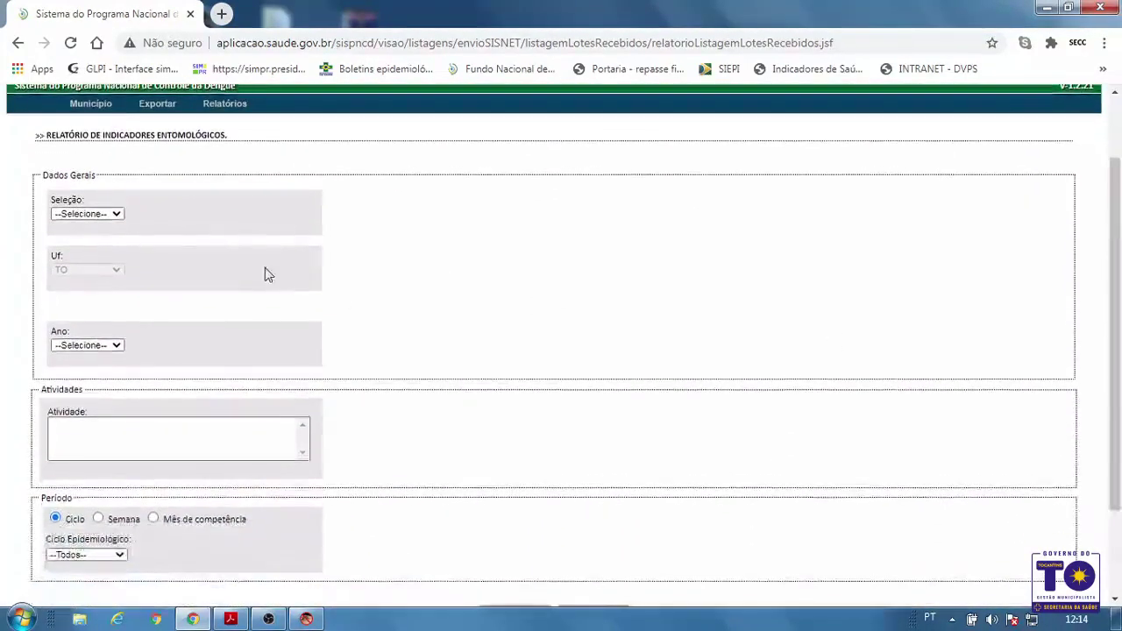
click(103, 213)
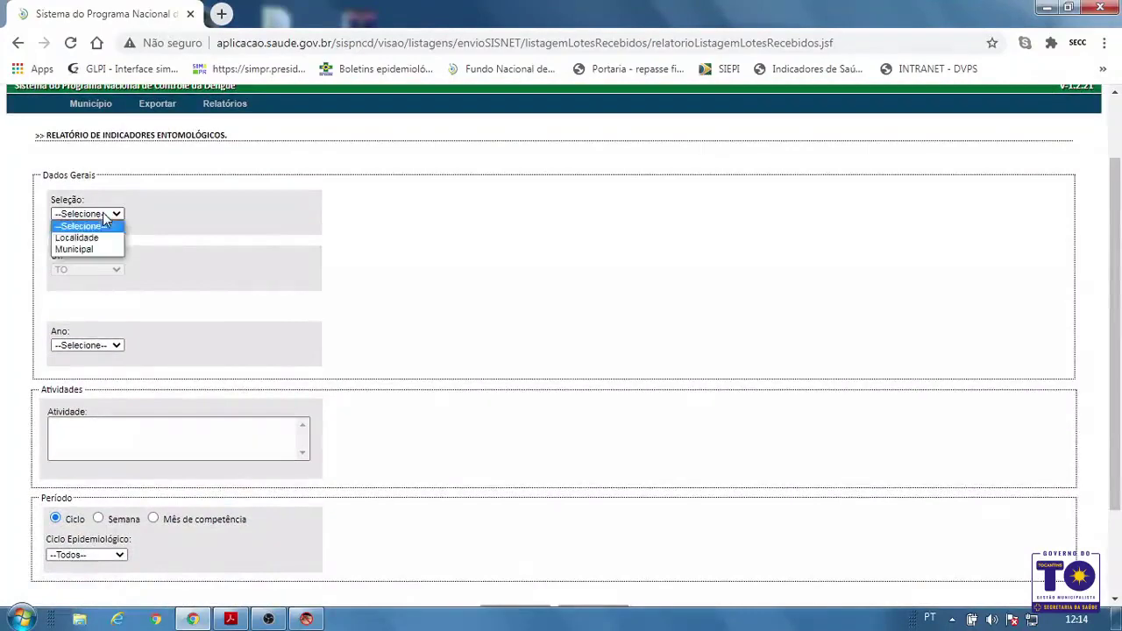
click(104, 250)
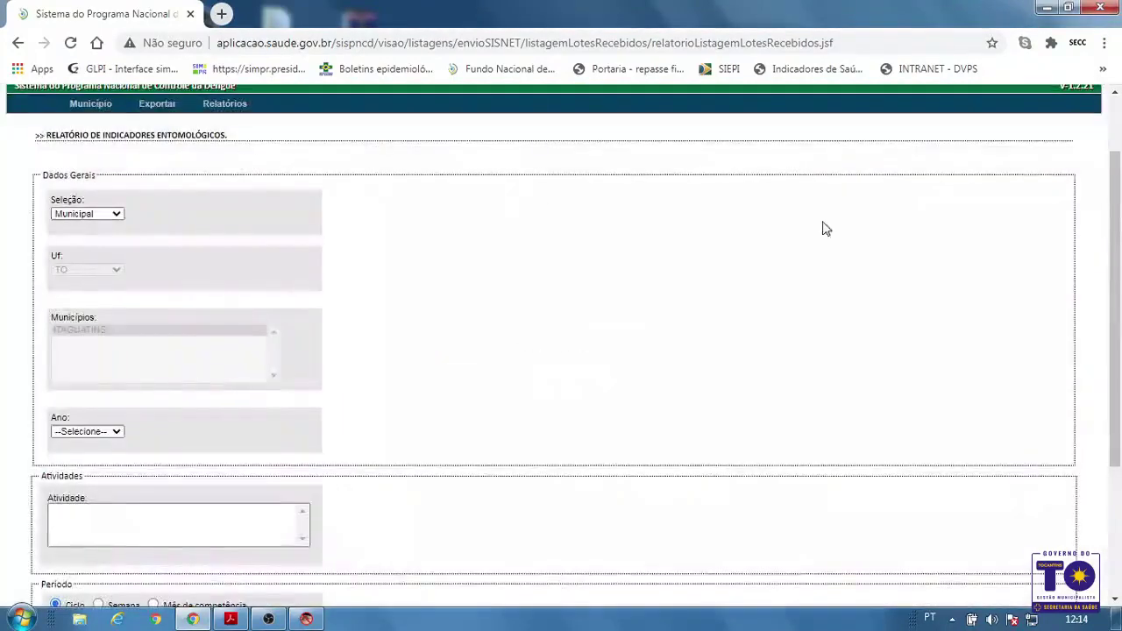
drag(1120, 242, 1120, 250)
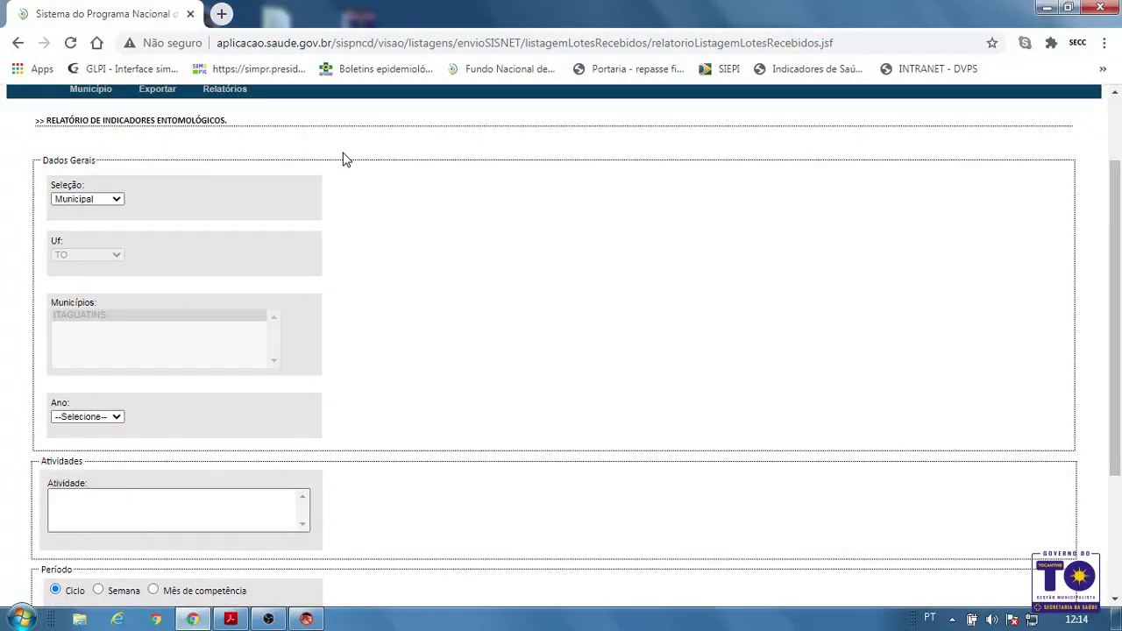
click(113, 201)
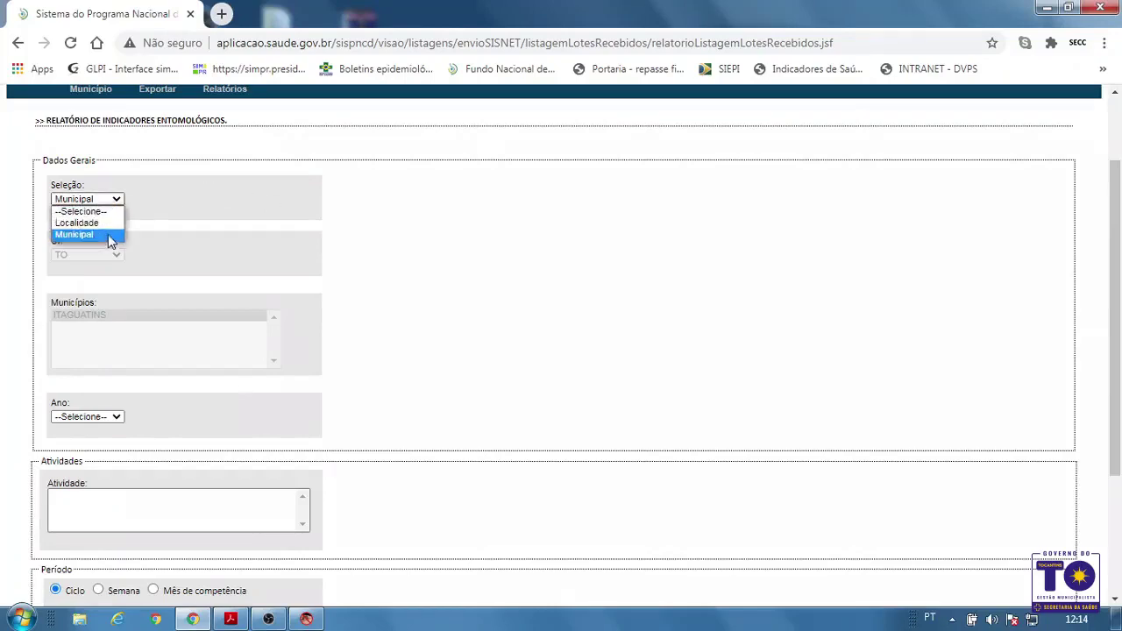
click(109, 235)
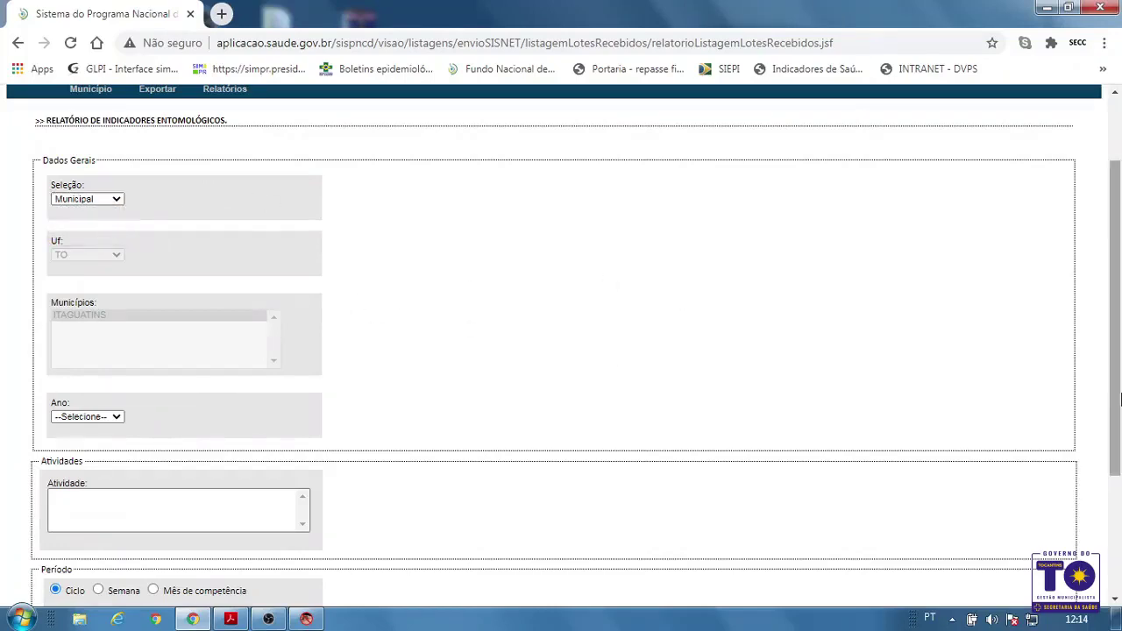
drag(1118, 379, 1119, 410)
click(108, 370)
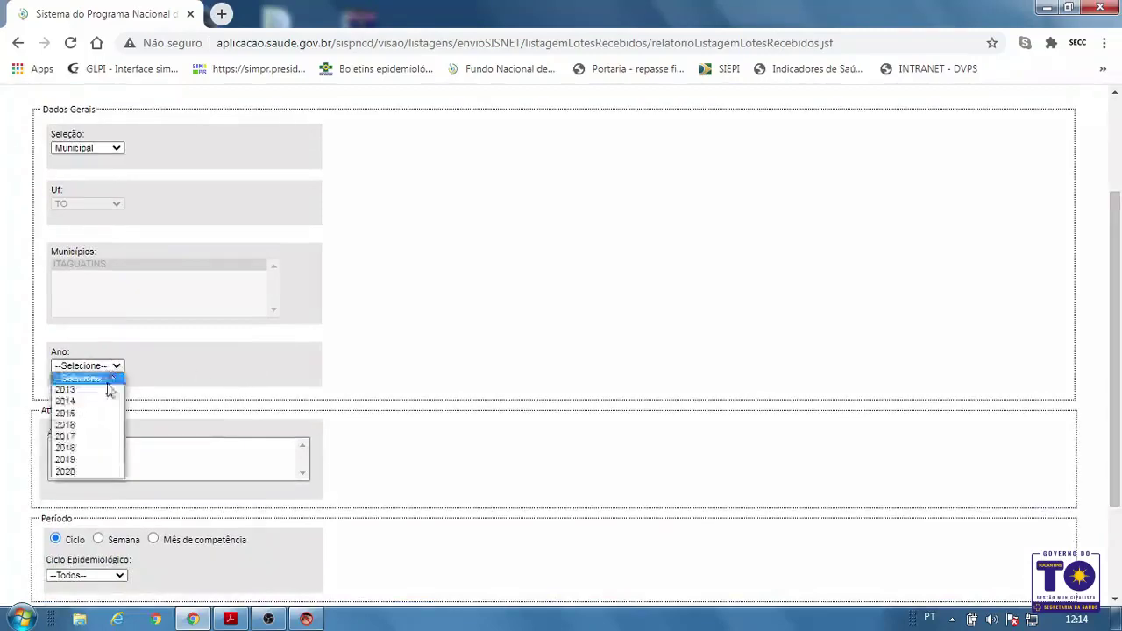
click(87, 473)
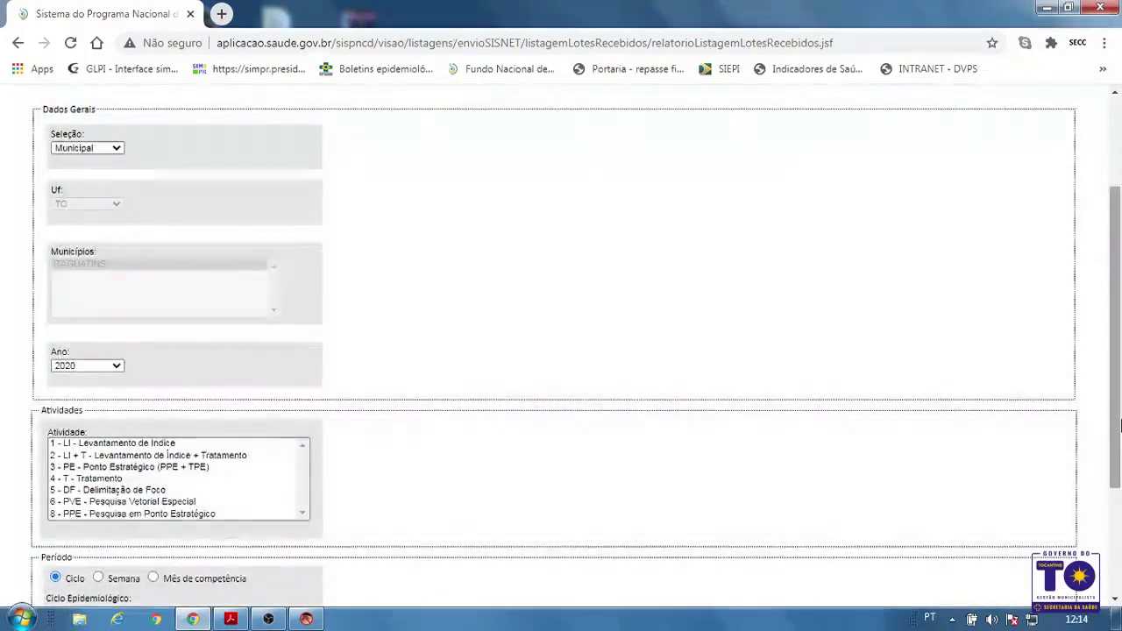
drag(1119, 428, 1118, 464)
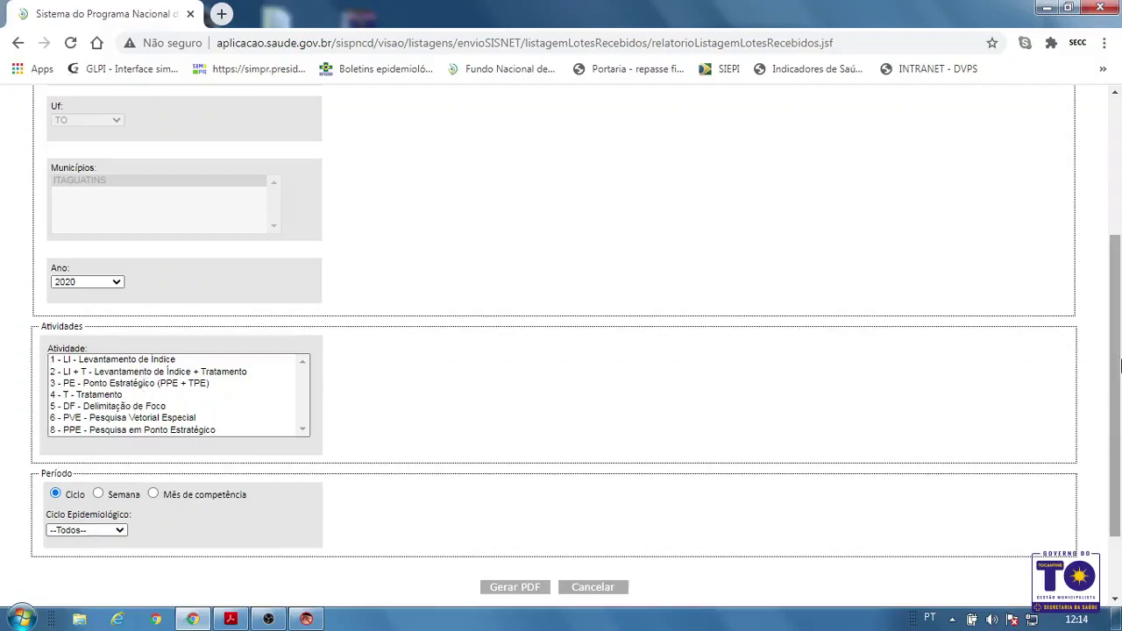
Select activities 1 - LI, 2 - LI + T and 4 - T, keeping Ciclo Epidemiológico on --Todos--
scroll(214, 396, down, 2)
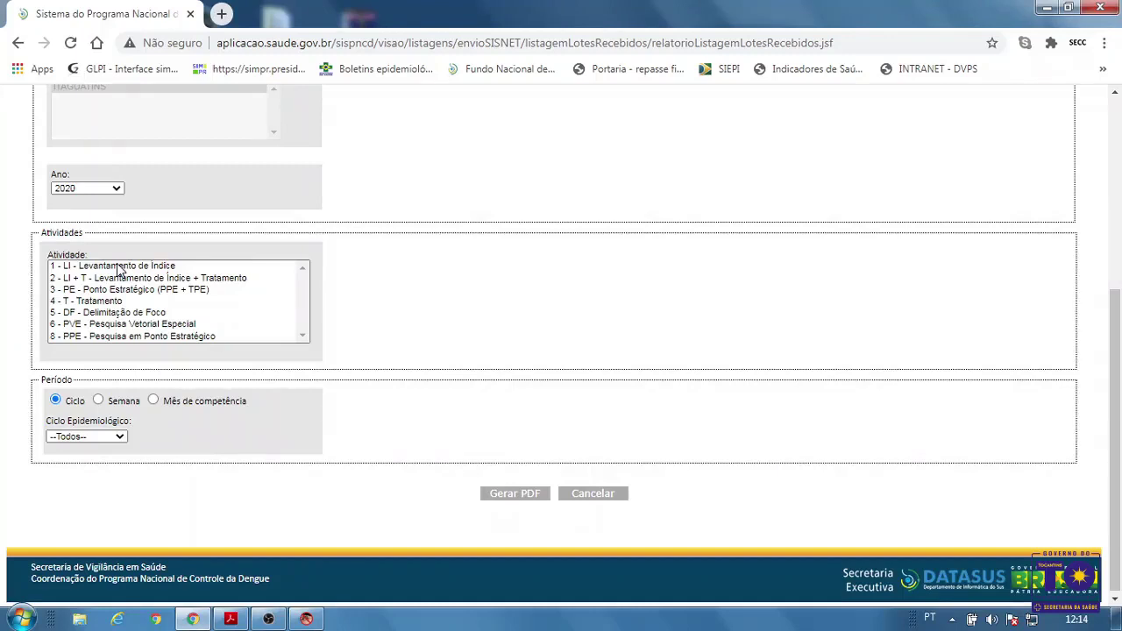
click(120, 266)
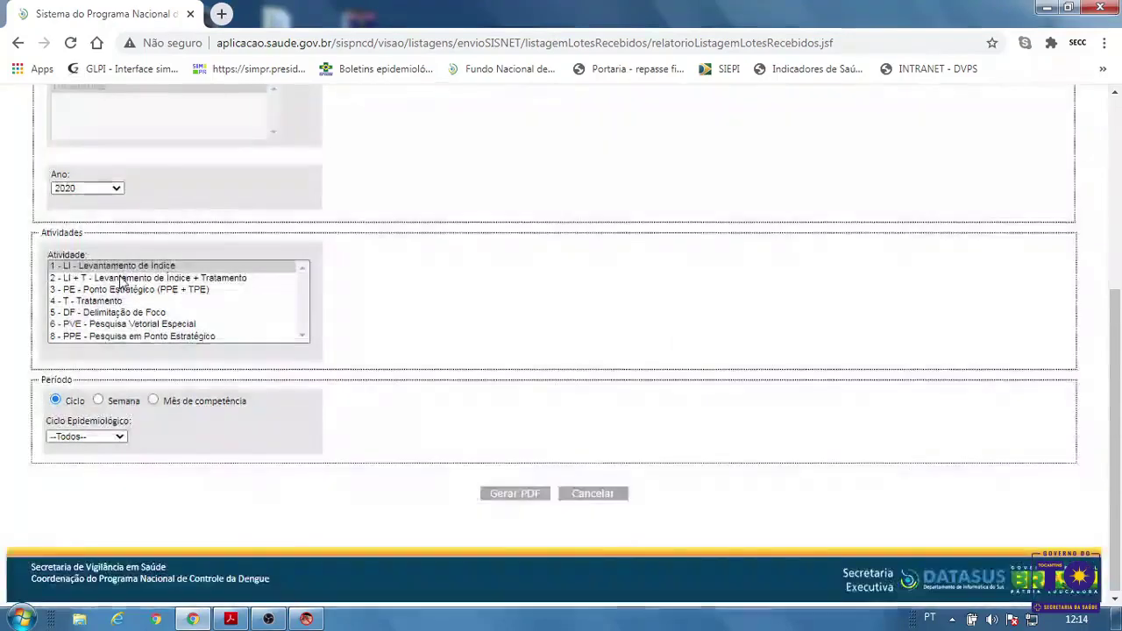
click(123, 278)
click(108, 301)
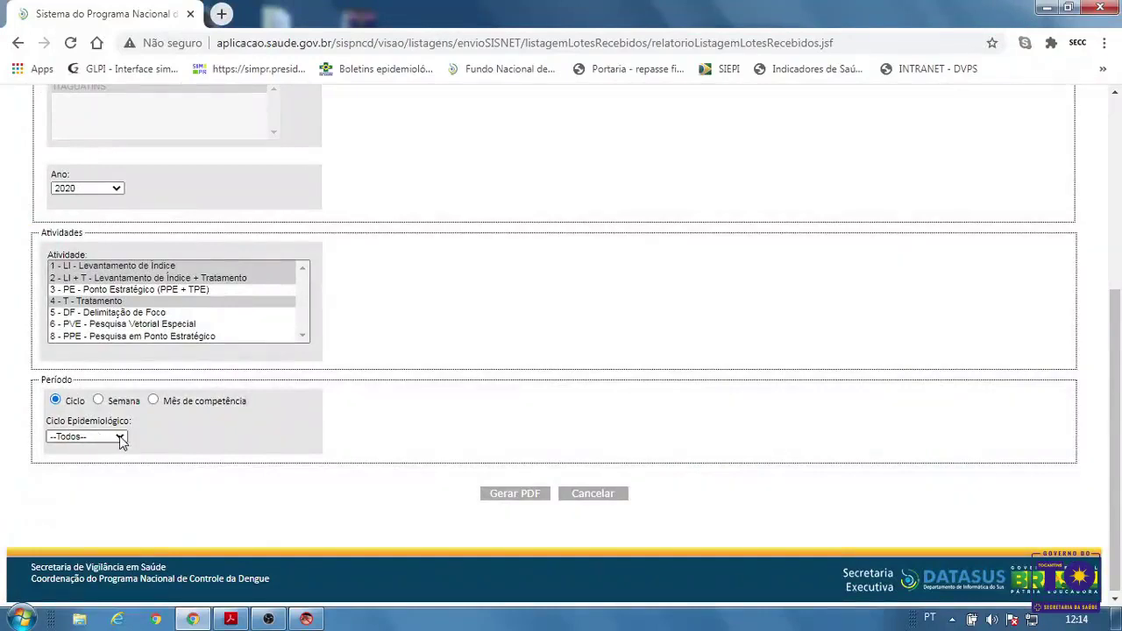
click(121, 439)
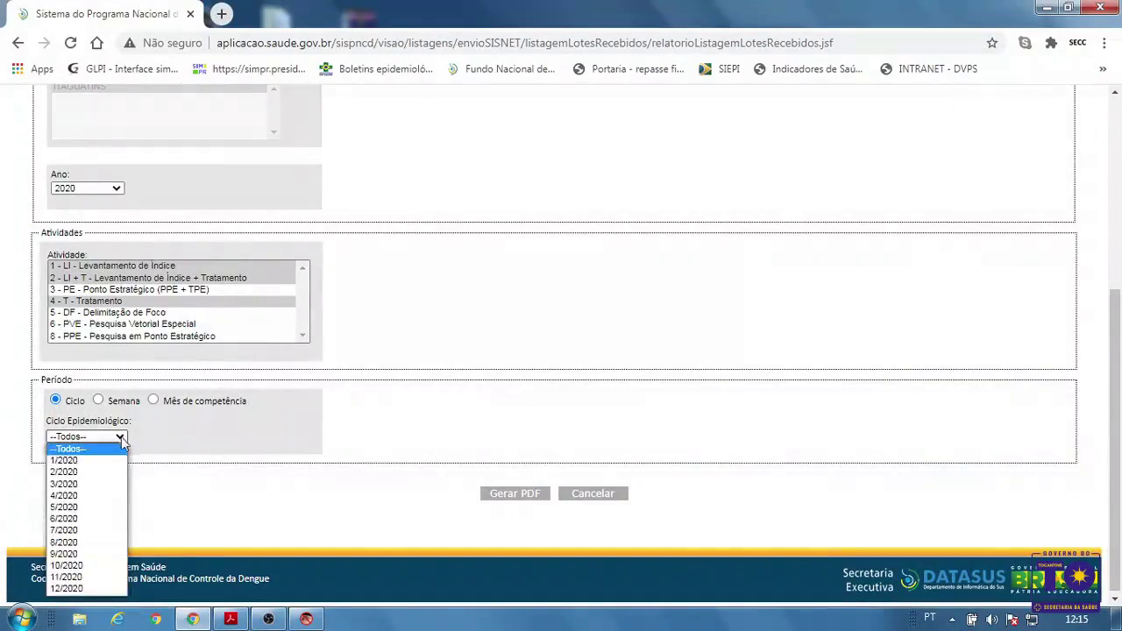
click(233, 420)
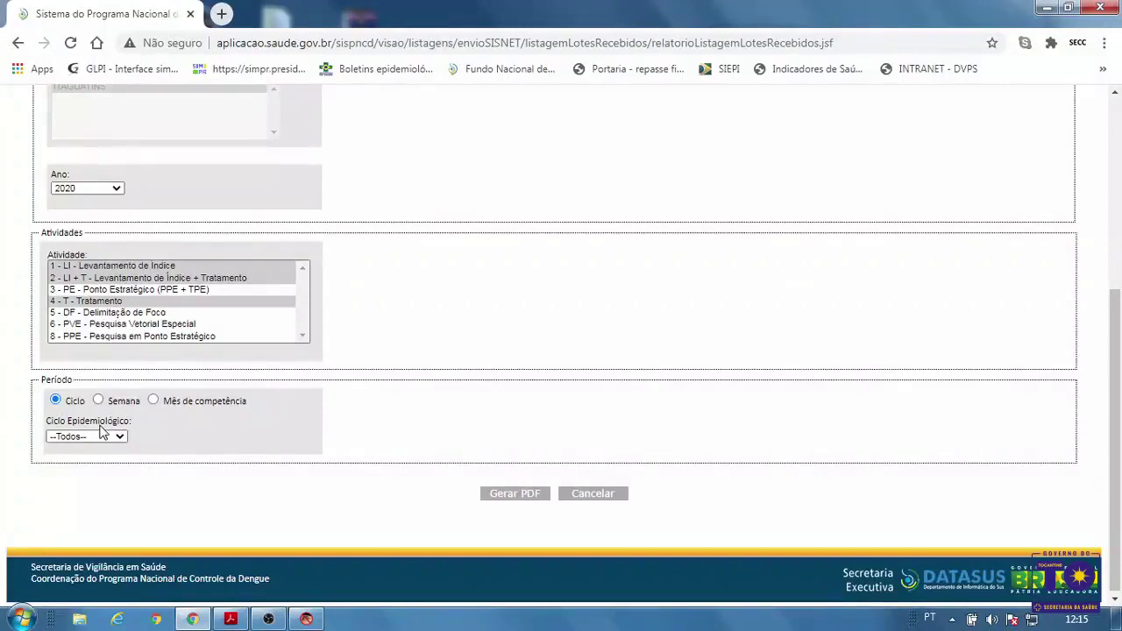
scroll(1115, 473, down, 1)
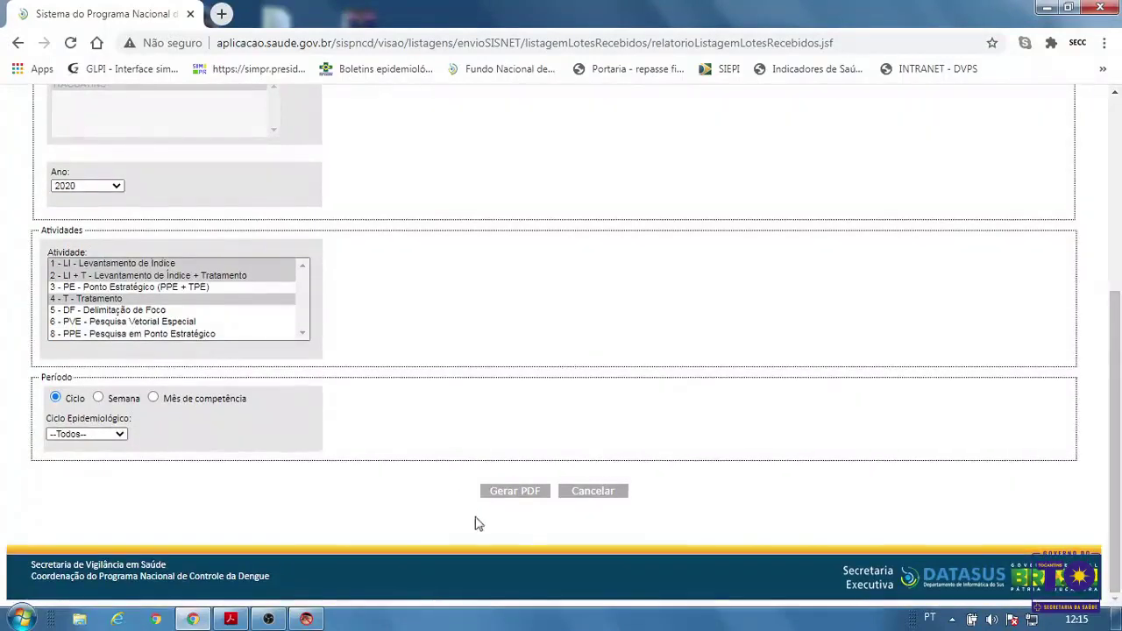
Generate the indicators PDF, save it as IndicadoresEntomologicos.pdf, and open the download
click(526, 494)
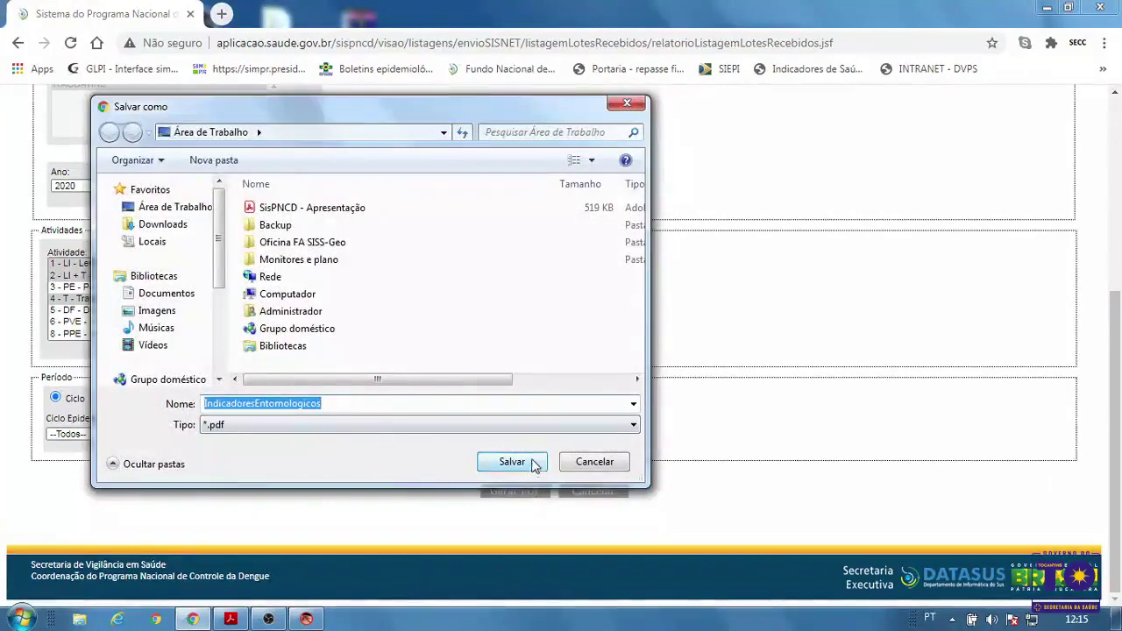
click(533, 462)
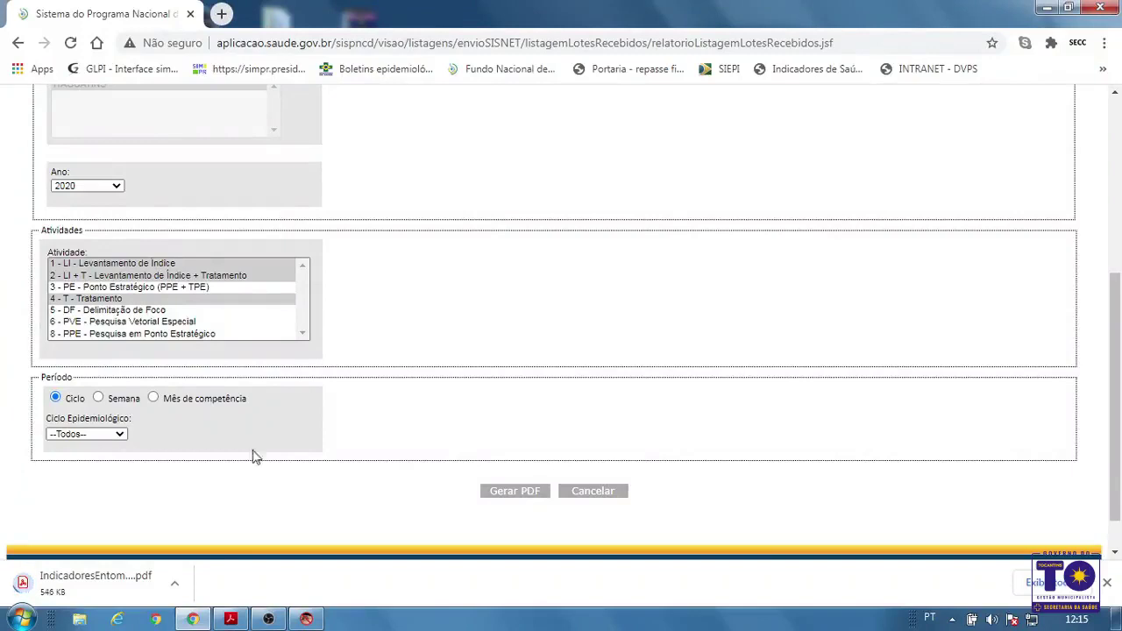
click(101, 581)
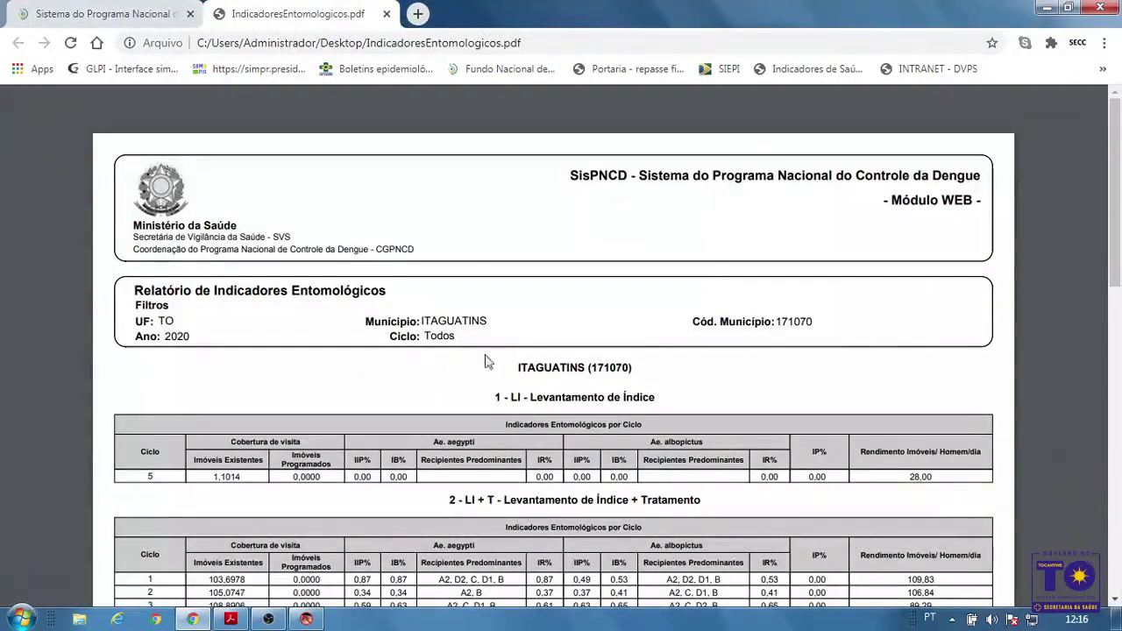
Scroll the PDF tables, mark Imóveis Existentes values like 103,6978, then close the PDF tab
drag(1119, 165, 1120, 219)
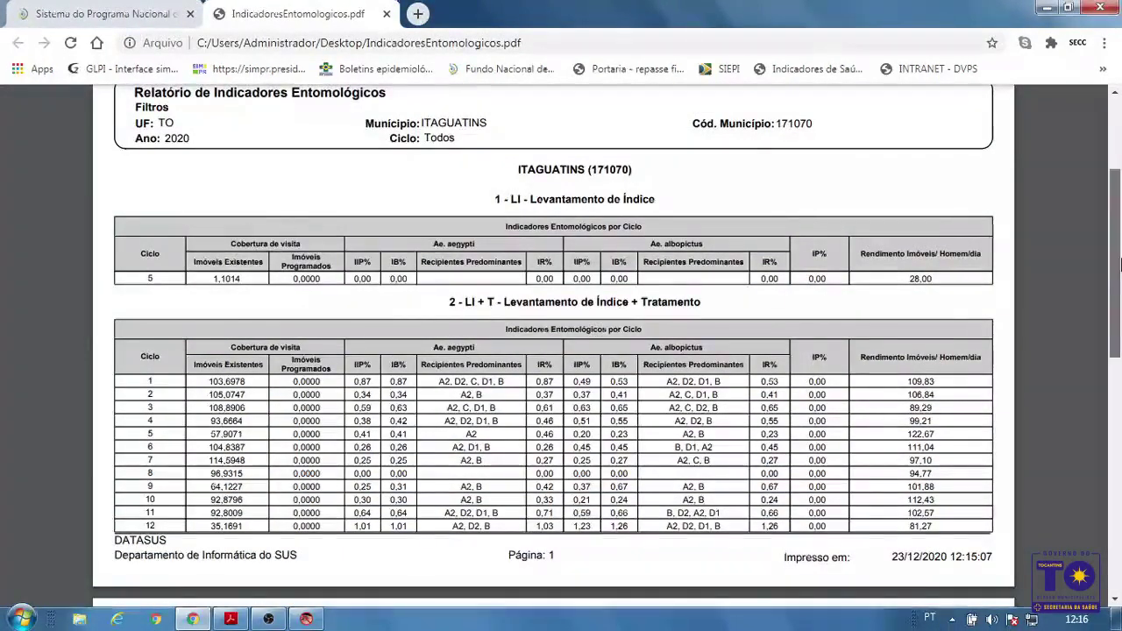
drag(1119, 264, 1119, 274)
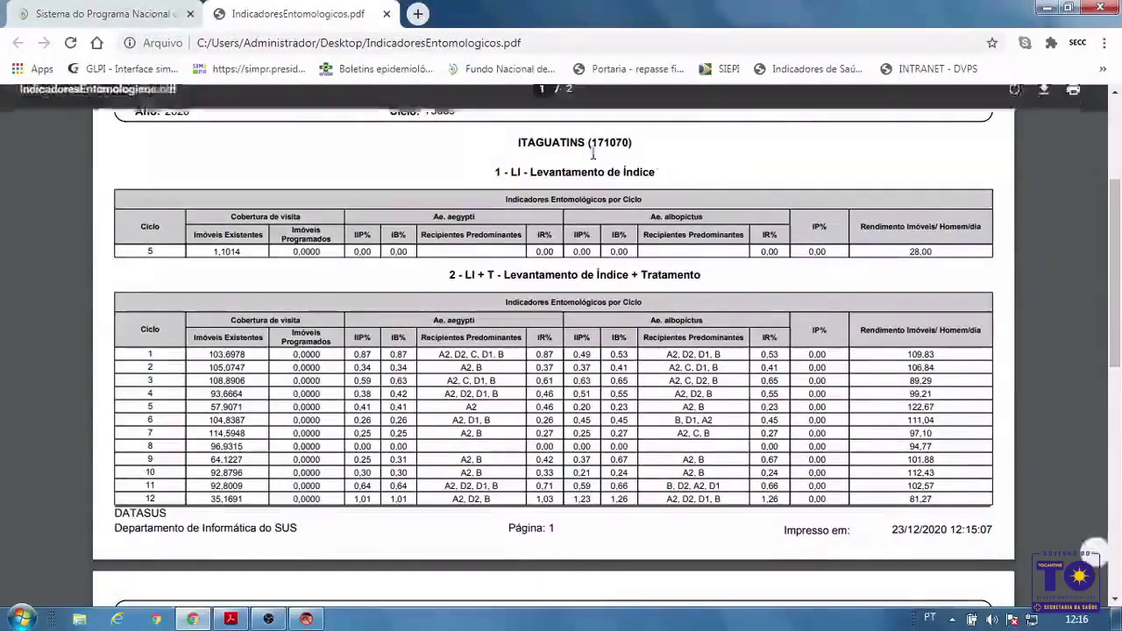
drag(1119, 293, 1119, 289)
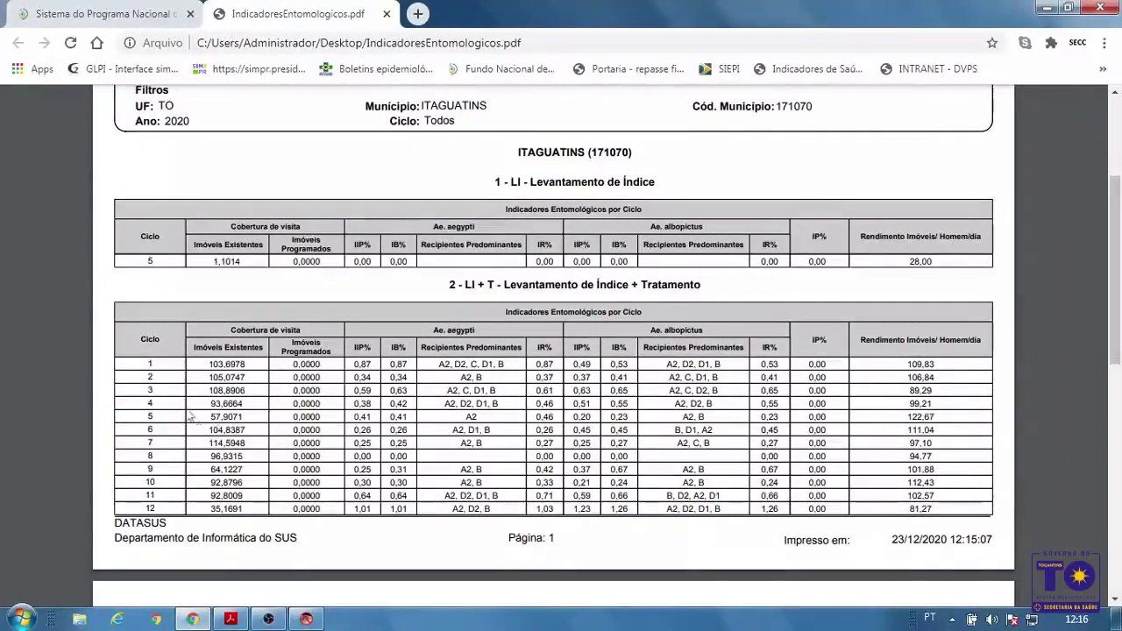
drag(208, 364, 238, 368)
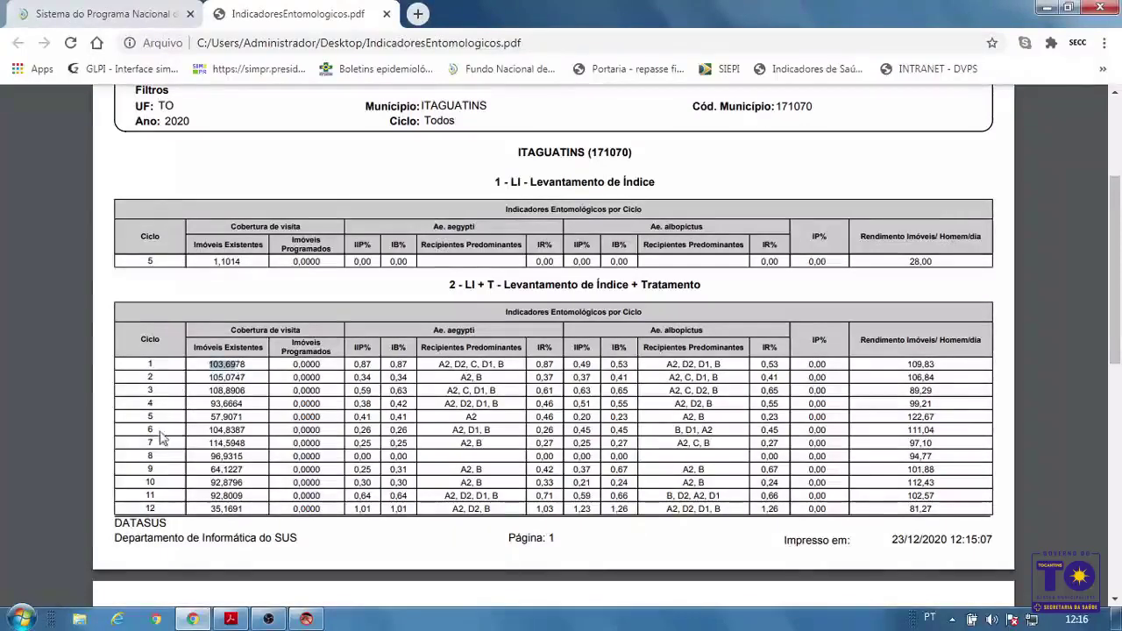
click(163, 436)
drag(209, 430, 236, 430)
click(576, 311)
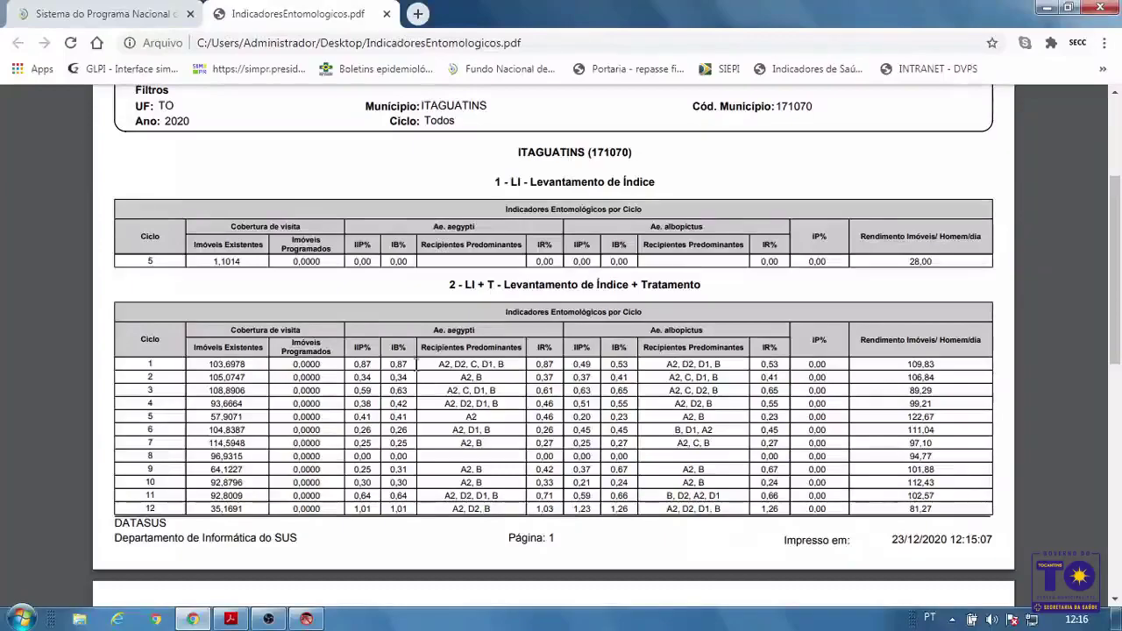
drag(1119, 337, 1119, 261)
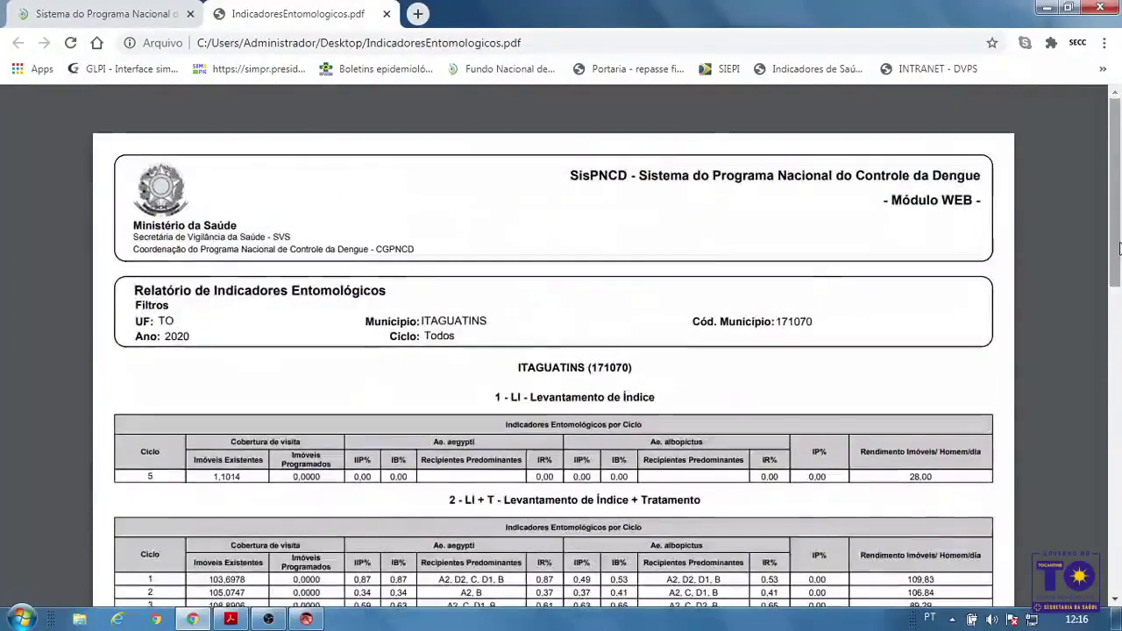
key(ctrl+w)
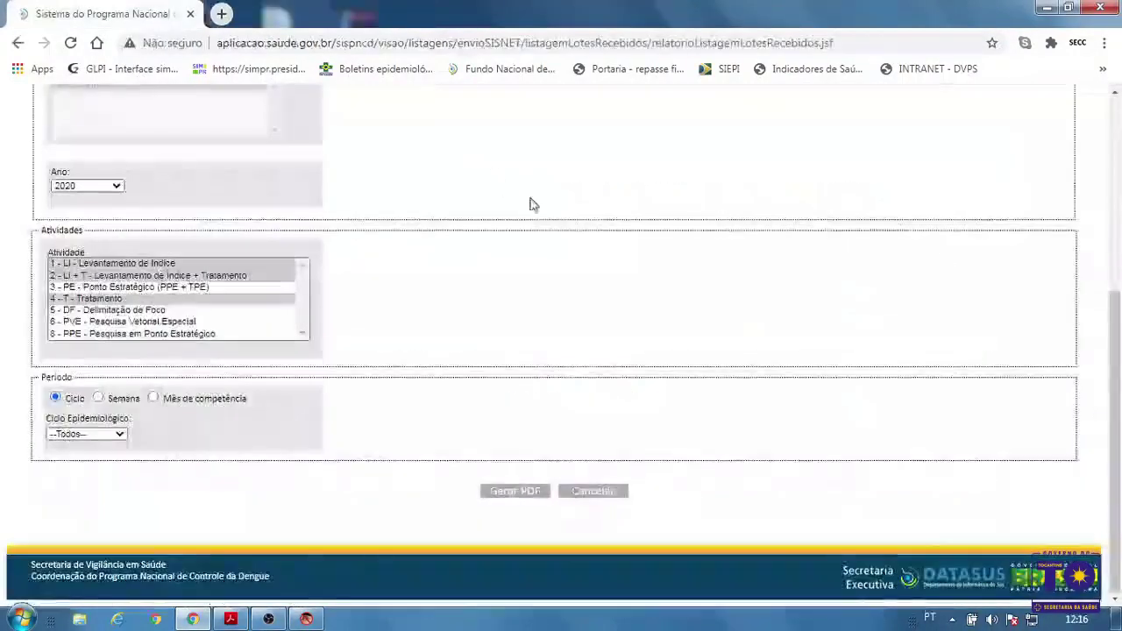
Scroll the indicators form to the top and bring the SisPNCD presentation forward in Acrobat Reader
drag(1119, 367, 1120, 173)
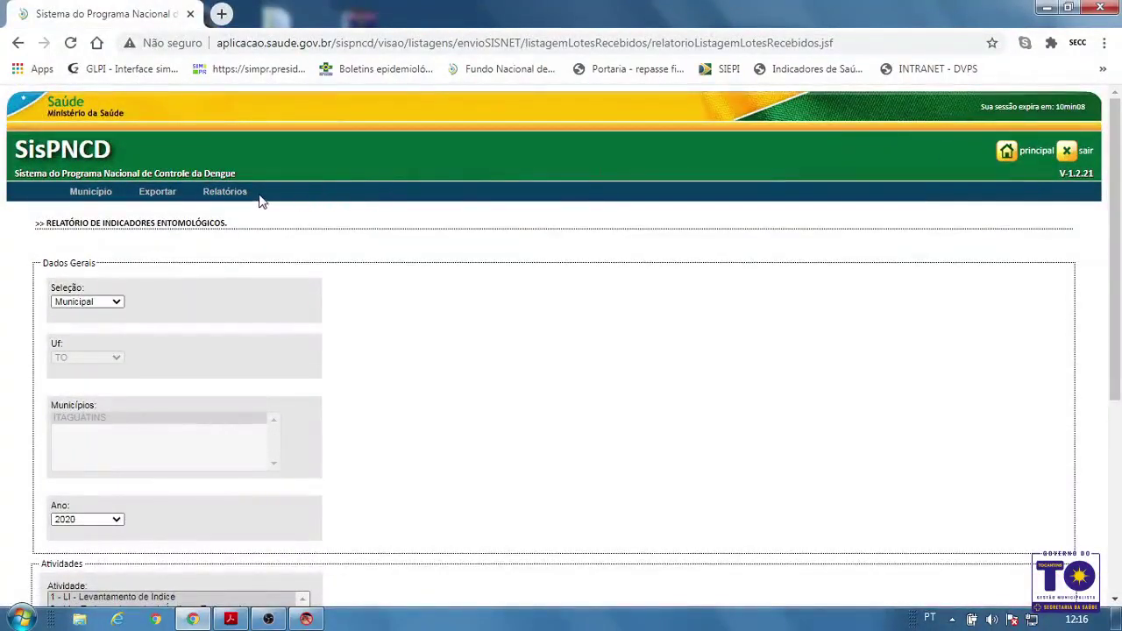
mouse_move(238, 197)
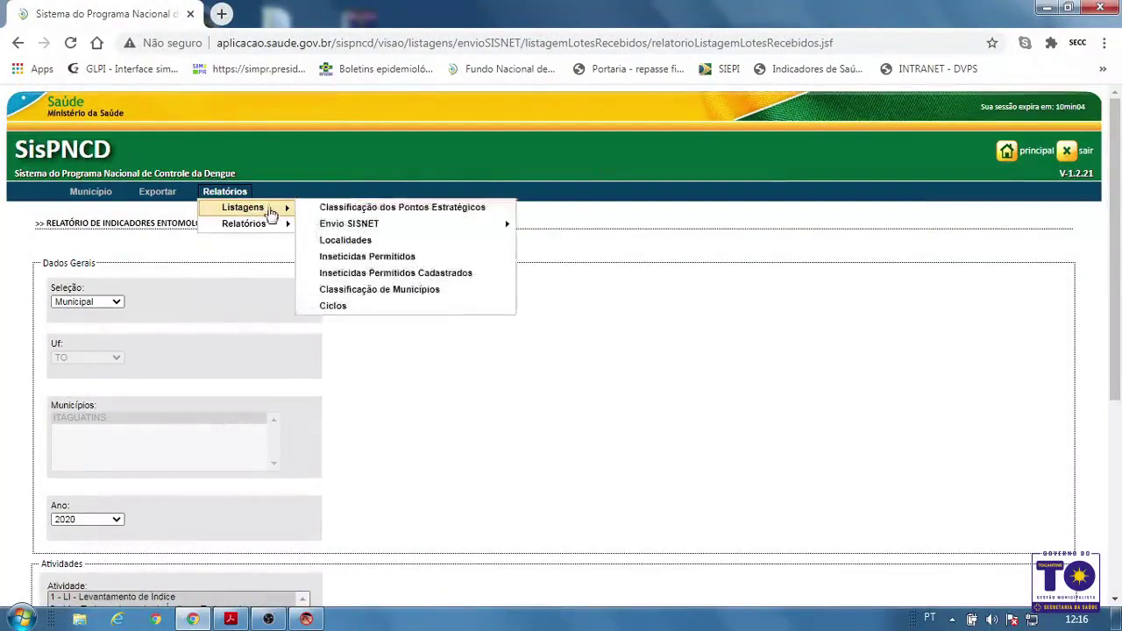
mouse_move(268, 227)
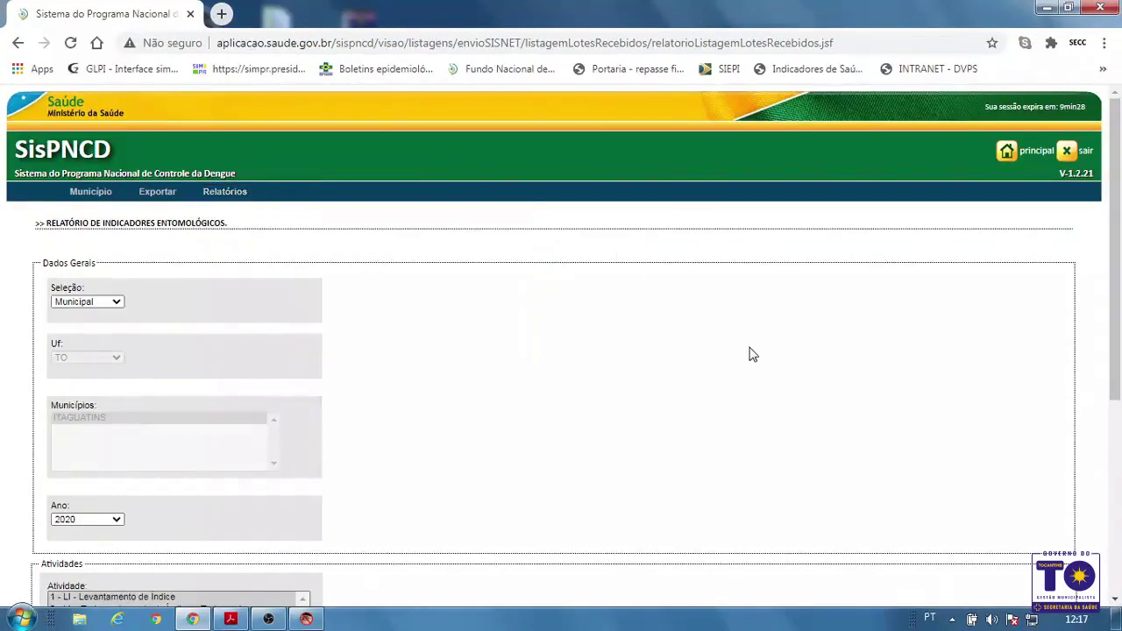
scroll(1115, 354, down, 2)
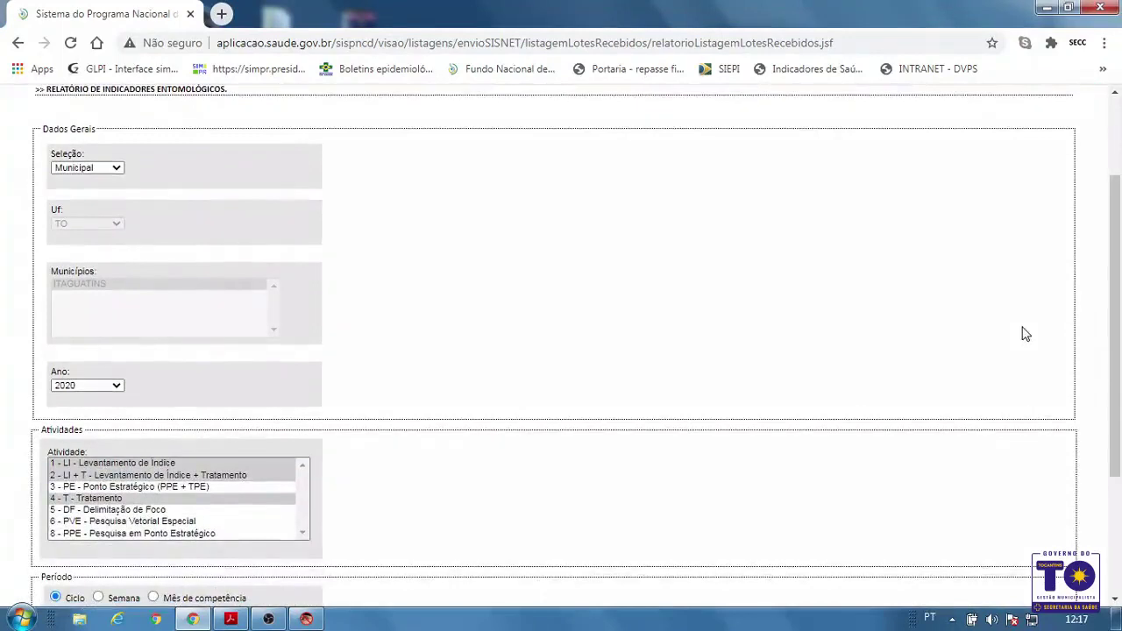
click(231, 620)
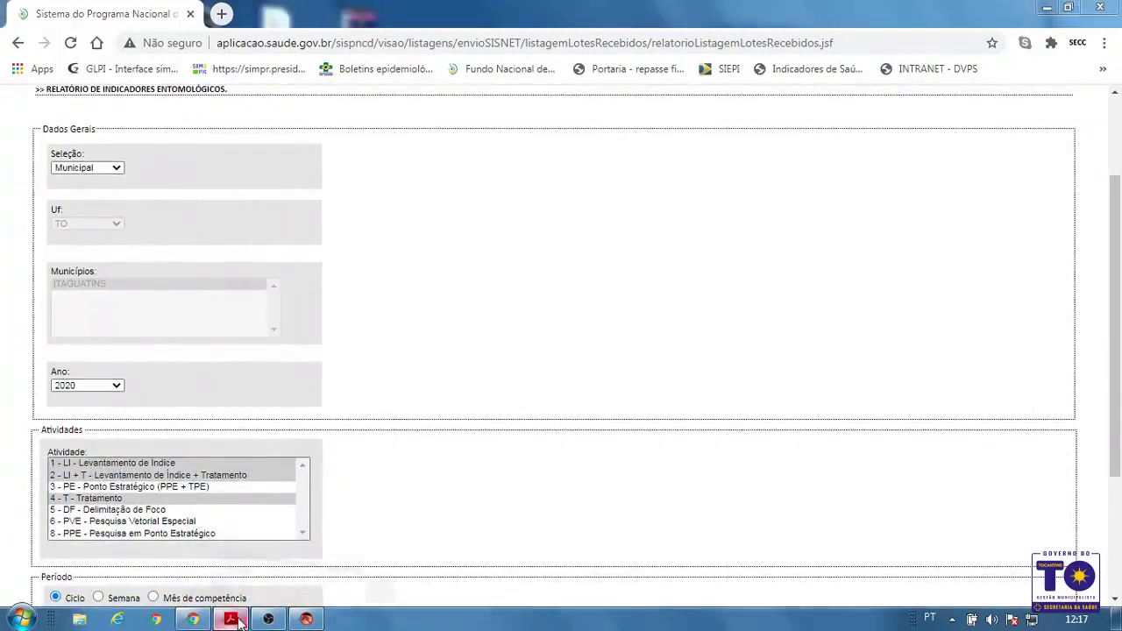